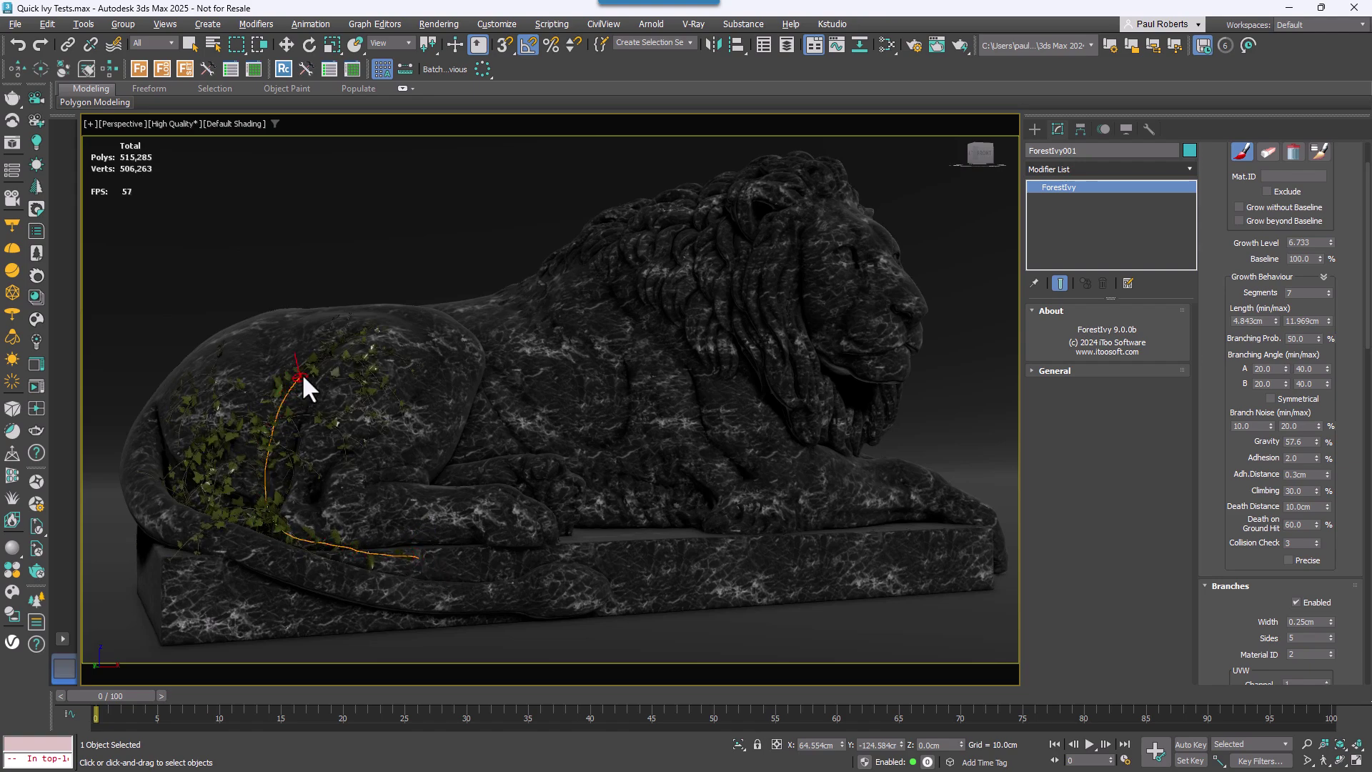
# Step: Paint ivy guide paths over the lion's mane, plinth, paw-to-mane and head, raising Growth Level
pyautogui.moveTo(602, 280)
pyautogui.mouseDown()
pyautogui.moveTo(689, 242)
pyautogui.moveTo(764, 237)
pyautogui.moveTo(827, 258)
pyautogui.moveTo(879, 336)
pyautogui.mouseUp()
pyautogui.moveTo(909, 568); pyautogui.dragTo(613, 577)
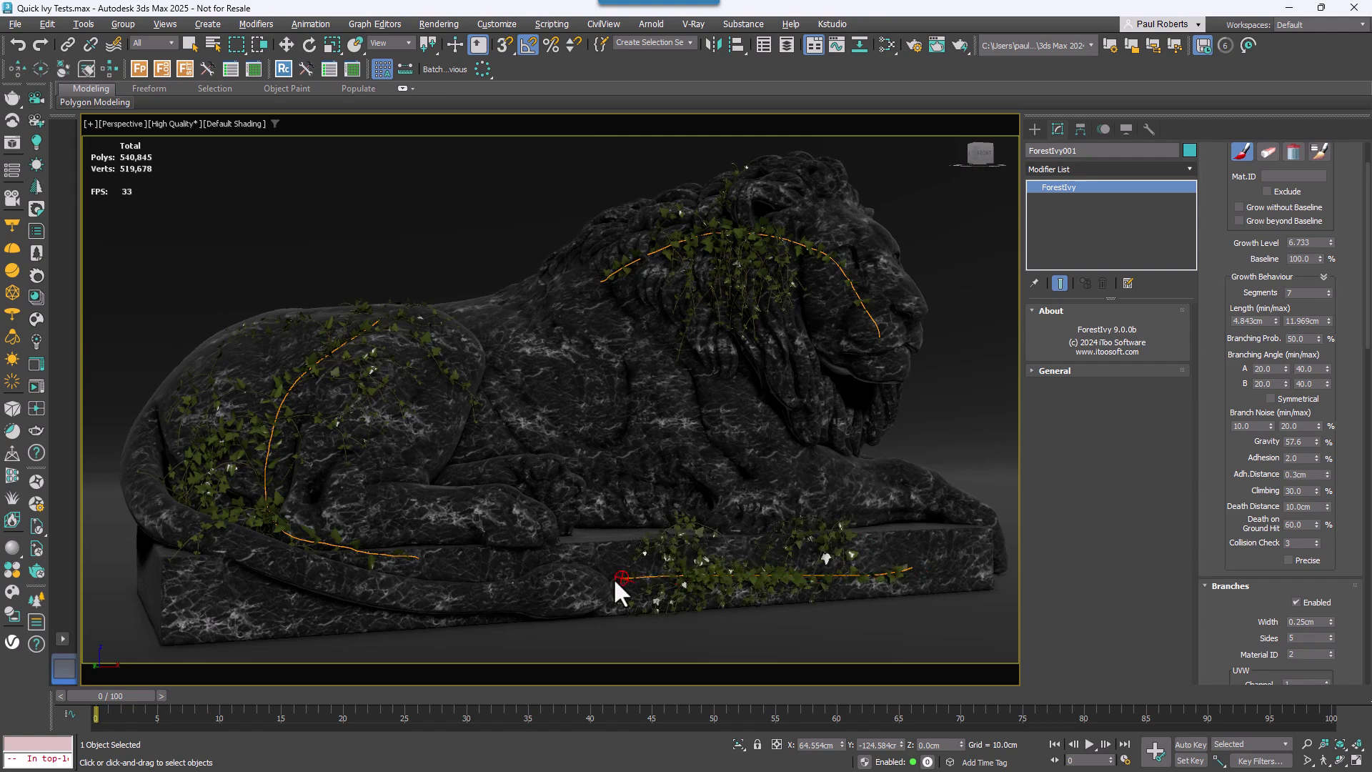
pyautogui.scroll(2, 1340, 327)
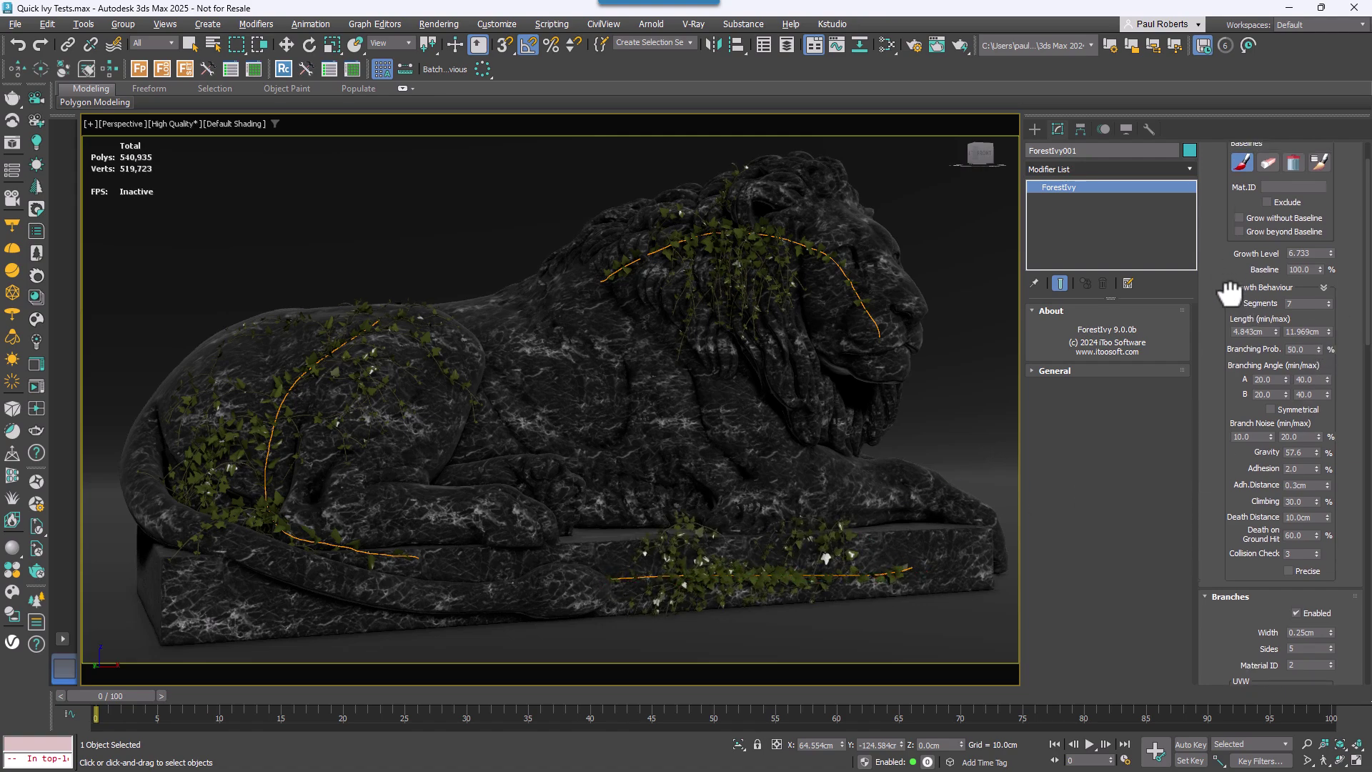
pyautogui.moveTo(1331, 295); pyautogui.dragTo(1311, 244)
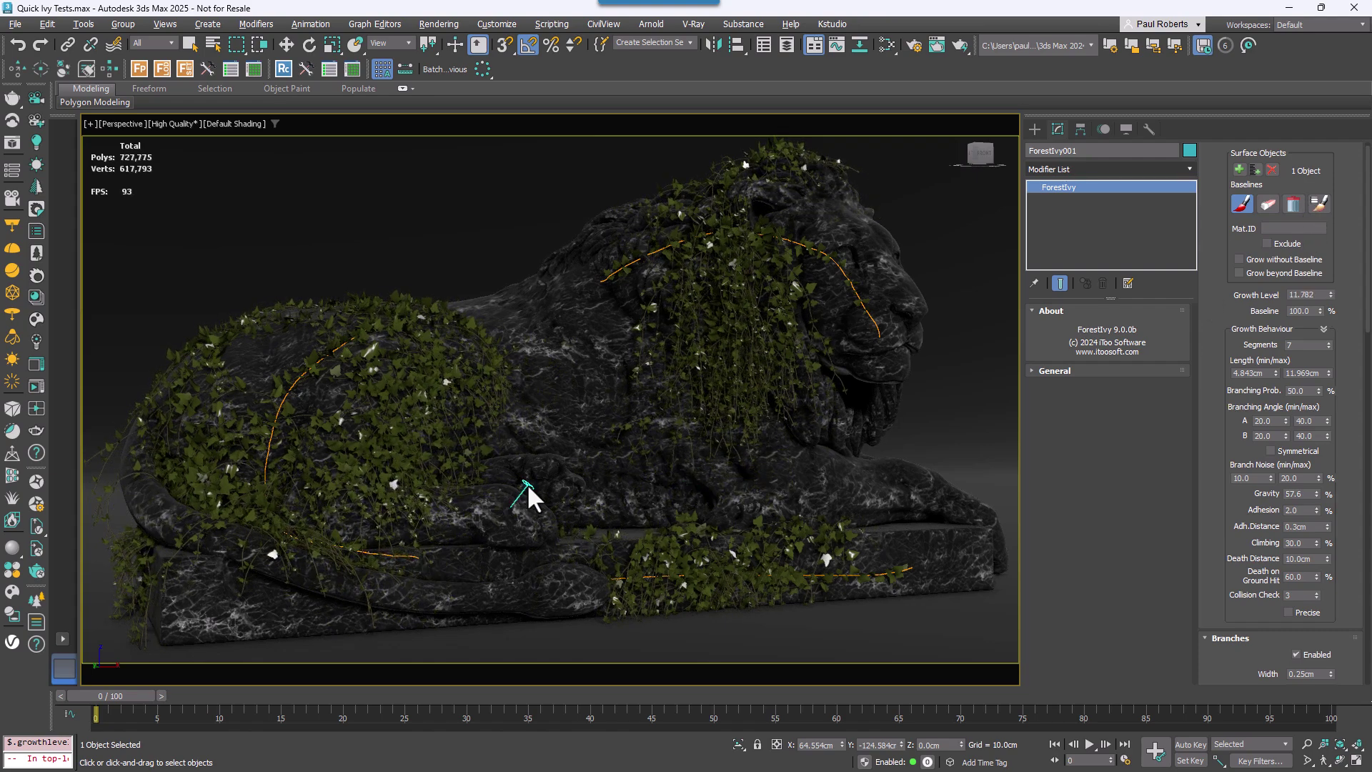
pyautogui.moveTo(529, 458)
pyautogui.mouseDown()
pyautogui.moveTo(543, 355)
pyautogui.moveTo(606, 227)
pyautogui.moveTo(666, 248)
pyautogui.mouseUp()
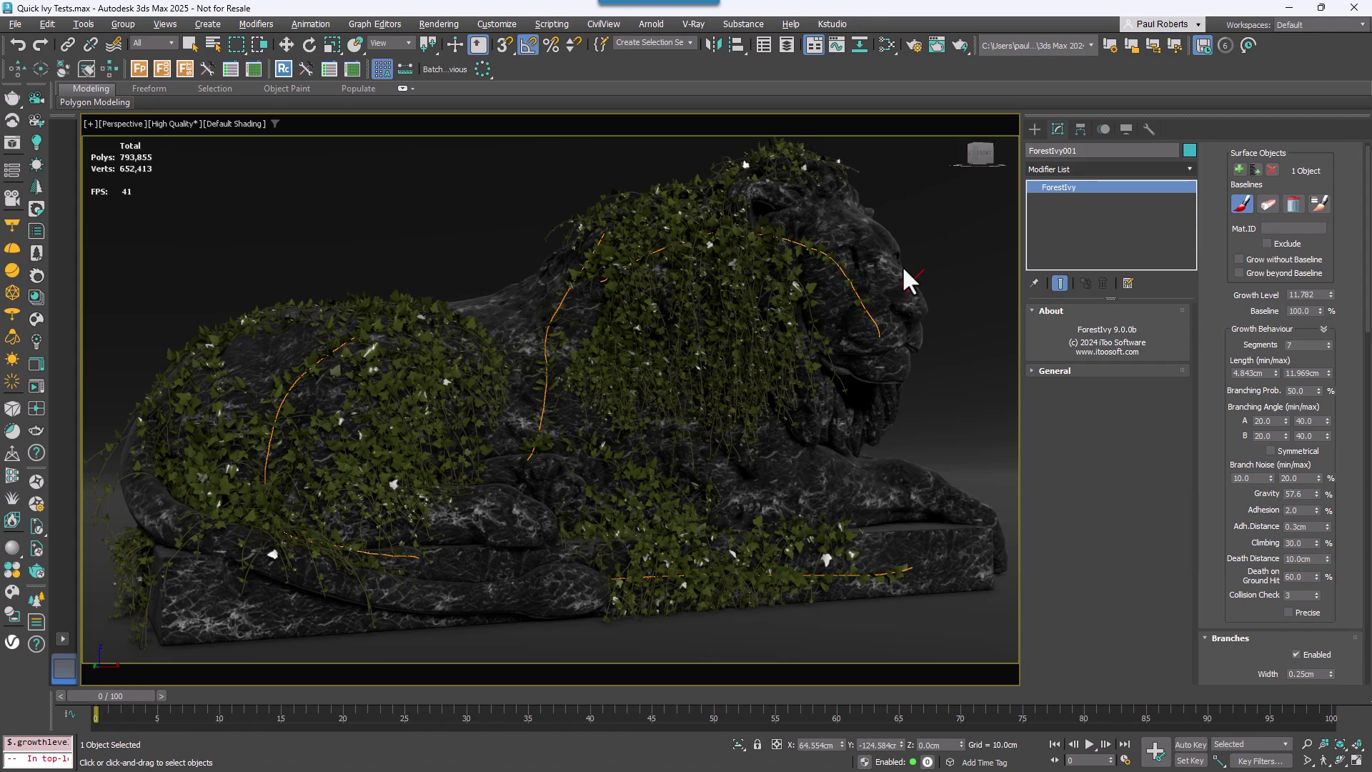
pyautogui.moveTo(903, 269)
pyautogui.mouseDown()
pyautogui.moveTo(886, 234)
pyautogui.moveTo(810, 193)
pyautogui.mouseUp()
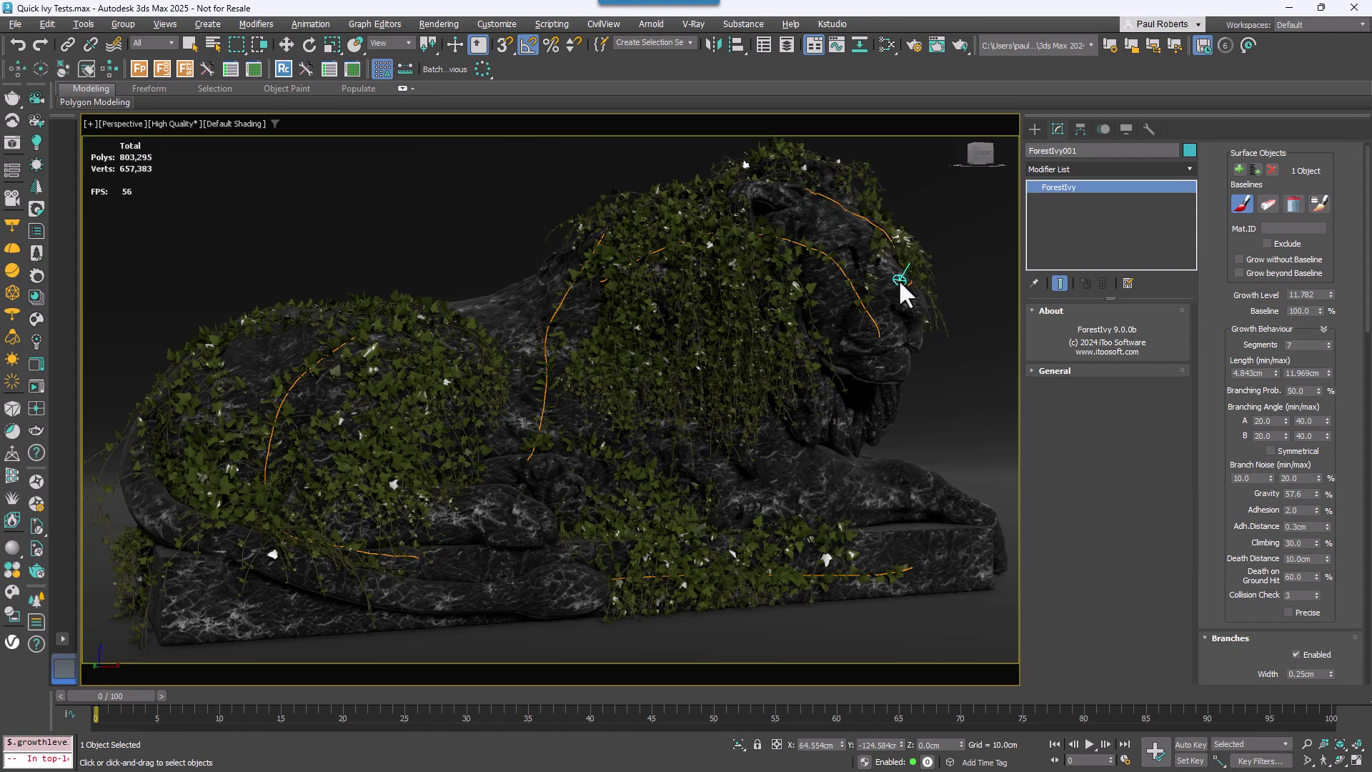
# Step: Erase the shoulder, back and mane paths, then repaint paths over the back and plinth-to-flank
pyautogui.click(1274, 204)
pyautogui.moveTo(523, 360); pyautogui.dragTo(549, 359)
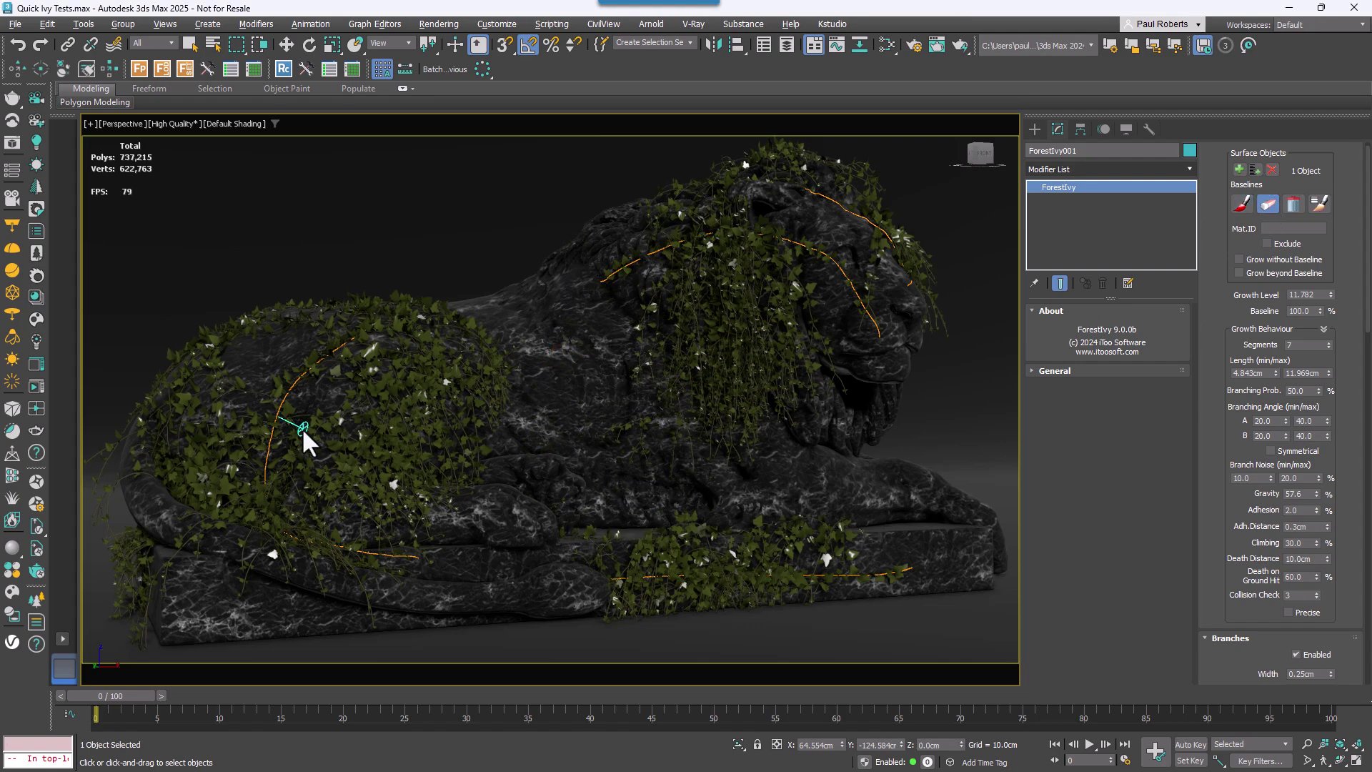
pyautogui.moveTo(301, 427); pyautogui.dragTo(271, 394)
pyautogui.moveTo(656, 311); pyautogui.dragTo(705, 229)
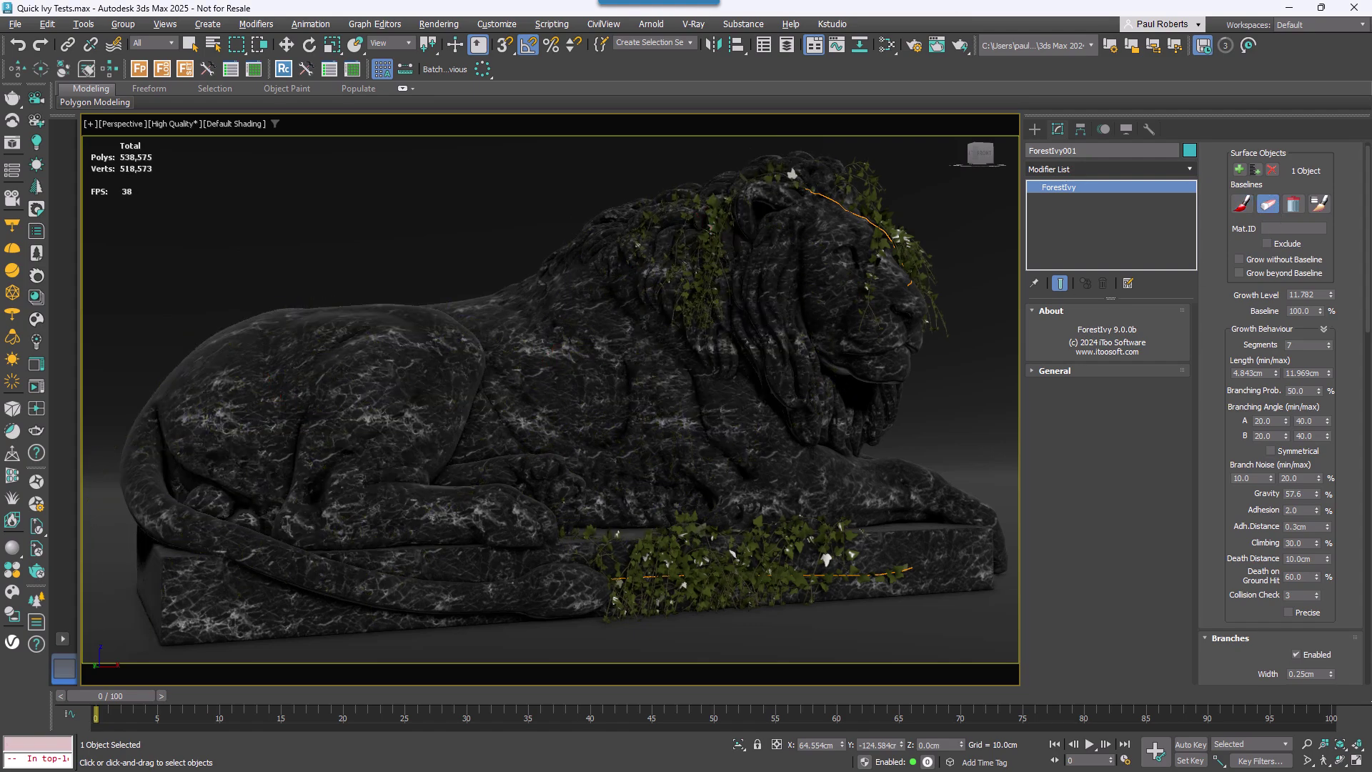
pyautogui.click(1242, 203)
pyautogui.moveTo(206, 363)
pyautogui.mouseDown()
pyautogui.moveTo(263, 337)
pyautogui.moveTo(519, 297)
pyautogui.moveTo(706, 198)
pyautogui.moveTo(804, 175)
pyautogui.moveTo(842, 174)
pyautogui.moveTo(909, 247)
pyautogui.mouseUp()
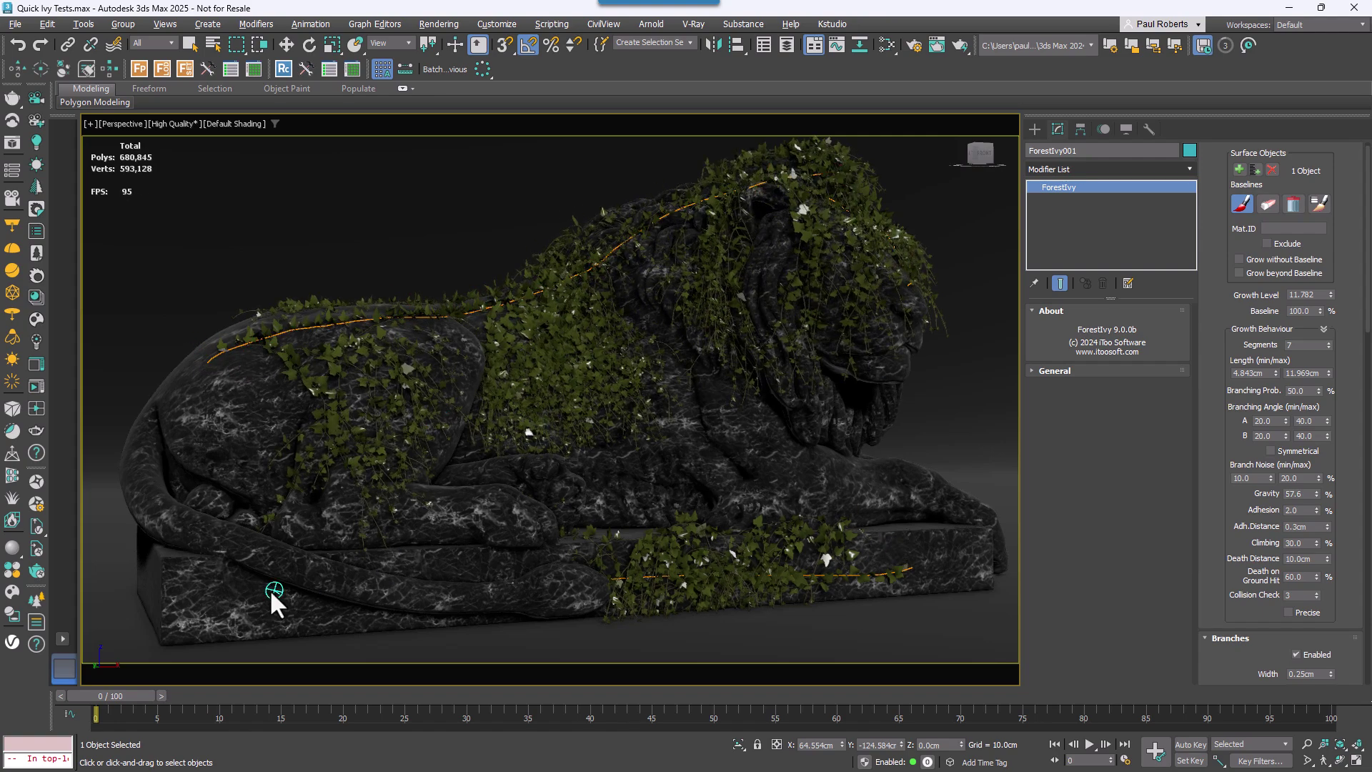
pyautogui.moveTo(239, 619)
pyautogui.mouseDown()
pyautogui.moveTo(372, 533)
pyautogui.moveTo(477, 322)
pyautogui.moveTo(510, 303)
pyautogui.mouseUp()
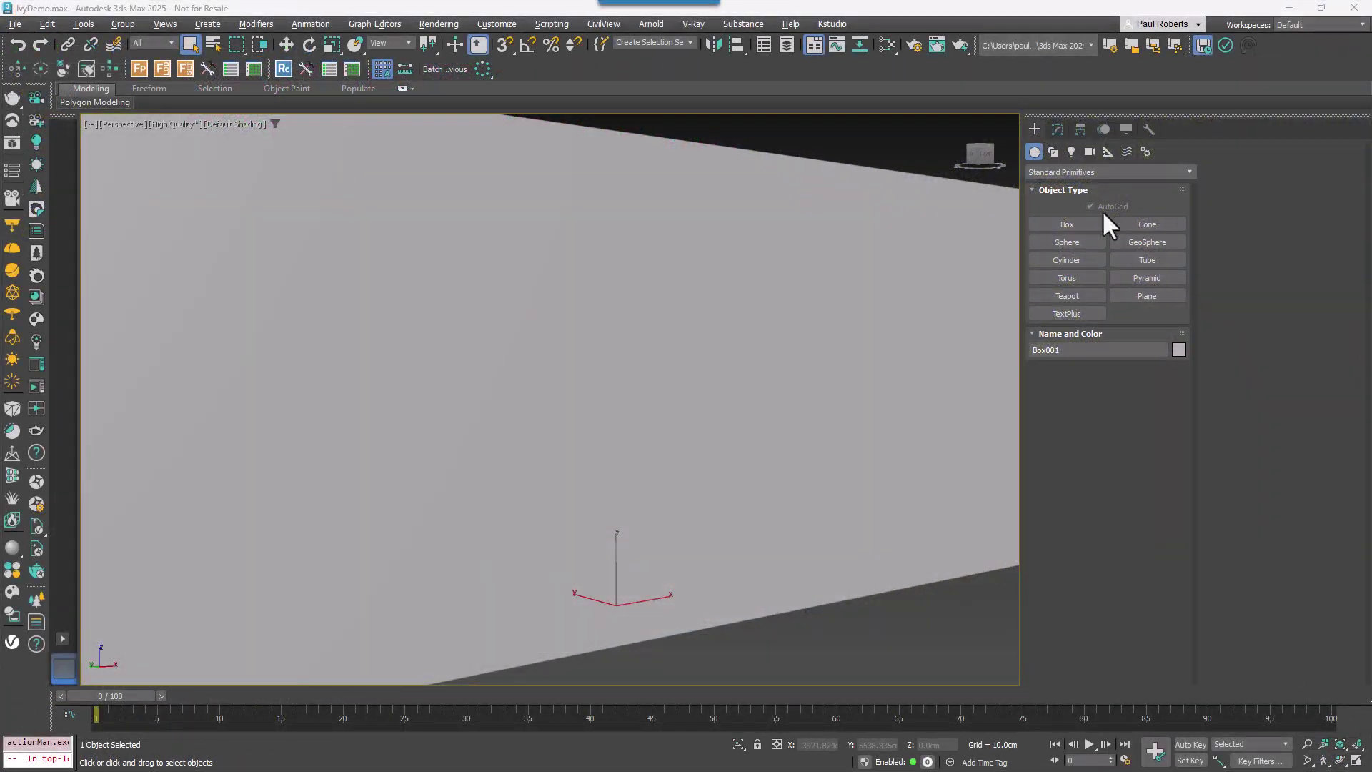
# Step: Create a ForestIvy object from Itoo Software on the floor and open it in the Modify panel
pyautogui.click(1059, 172)
pyautogui.click(1065, 405)
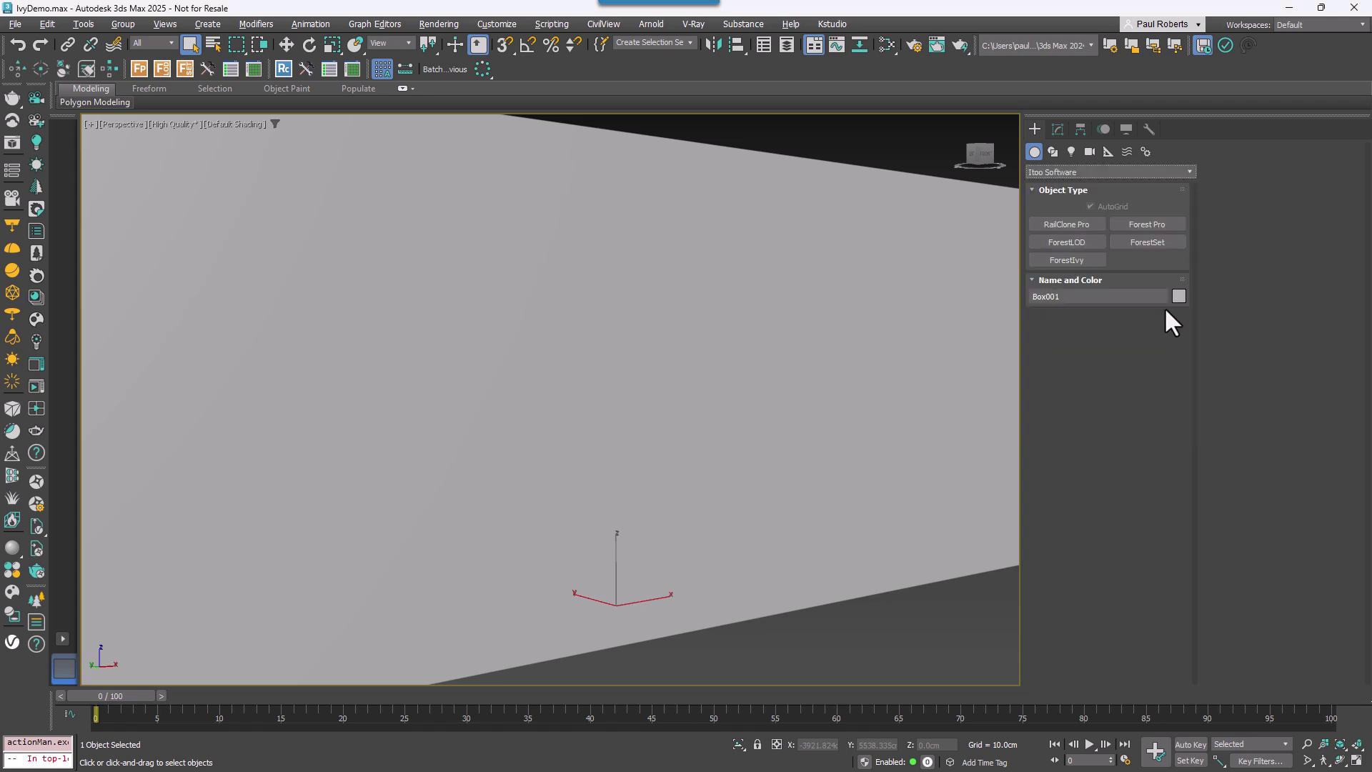
pyautogui.click(1088, 263)
pyautogui.moveTo(898, 612); pyautogui.dragTo(946, 651)
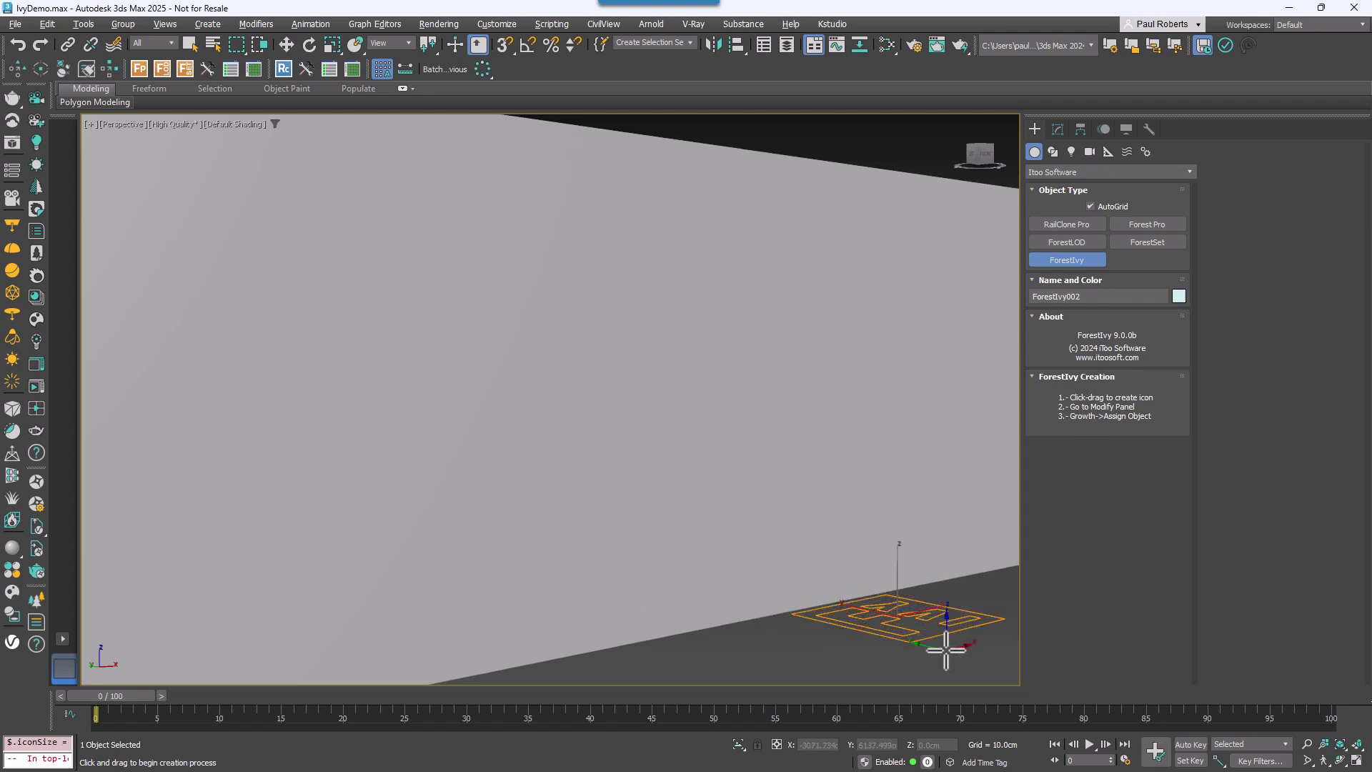
pyautogui.click(1058, 128)
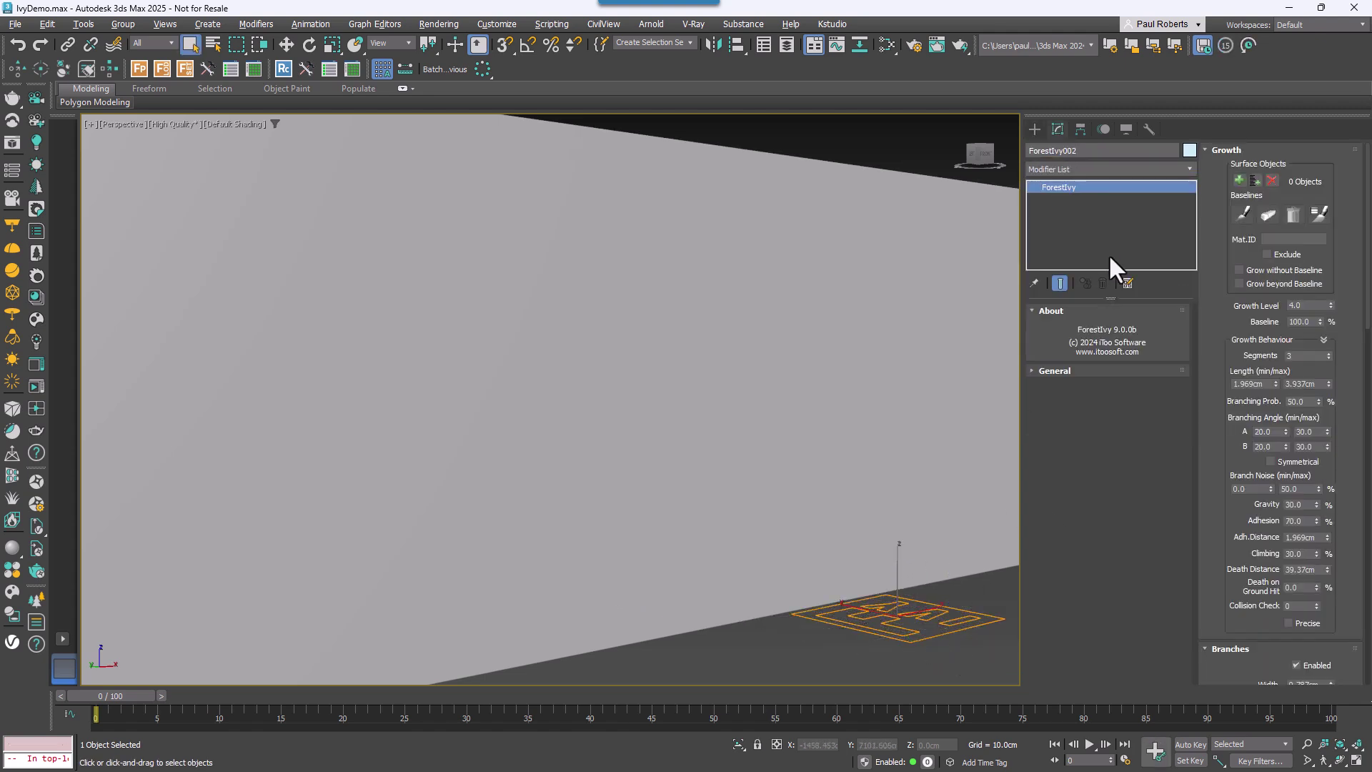
# Step: Load the Ivy 7 library preset onto ForestIvy002 from the General rollout's Library Select
pyautogui.click(1046, 370)
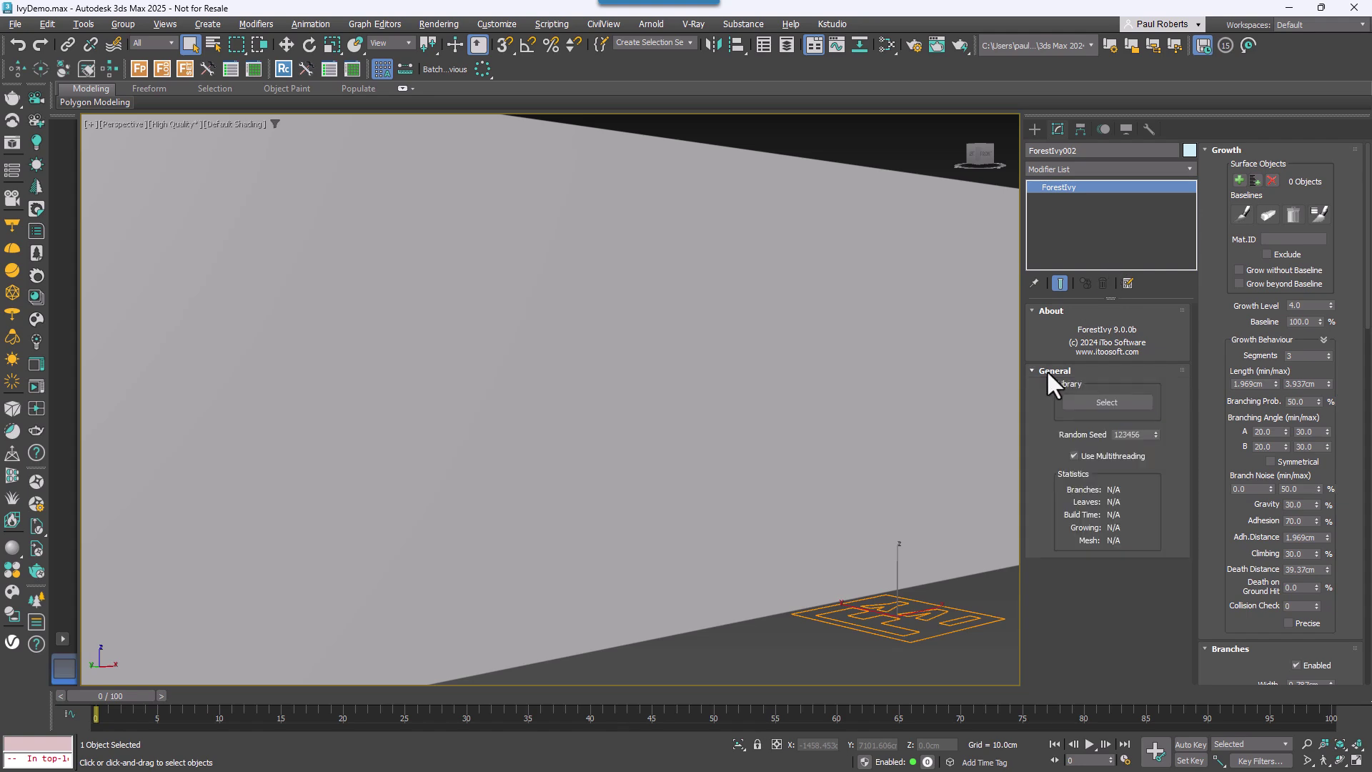
pyautogui.click(1091, 402)
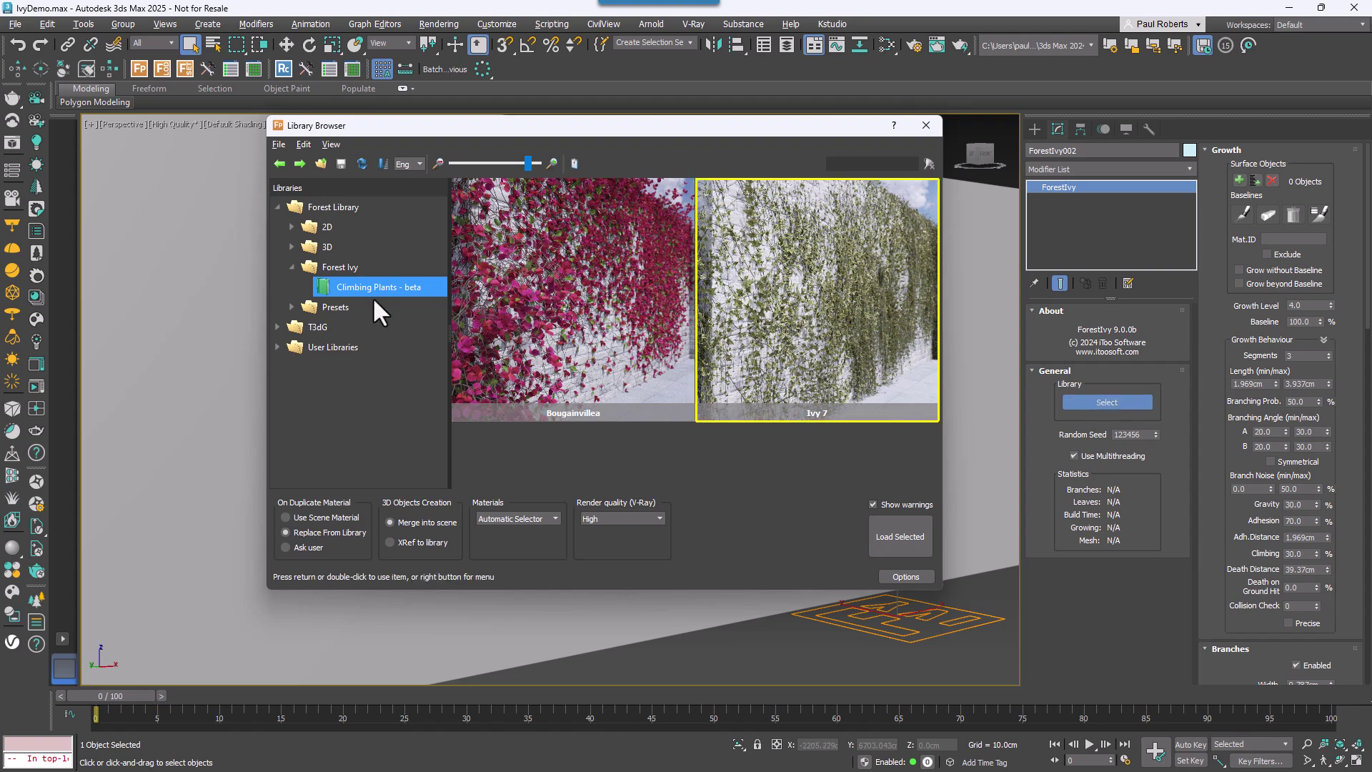
pyautogui.click(900, 537)
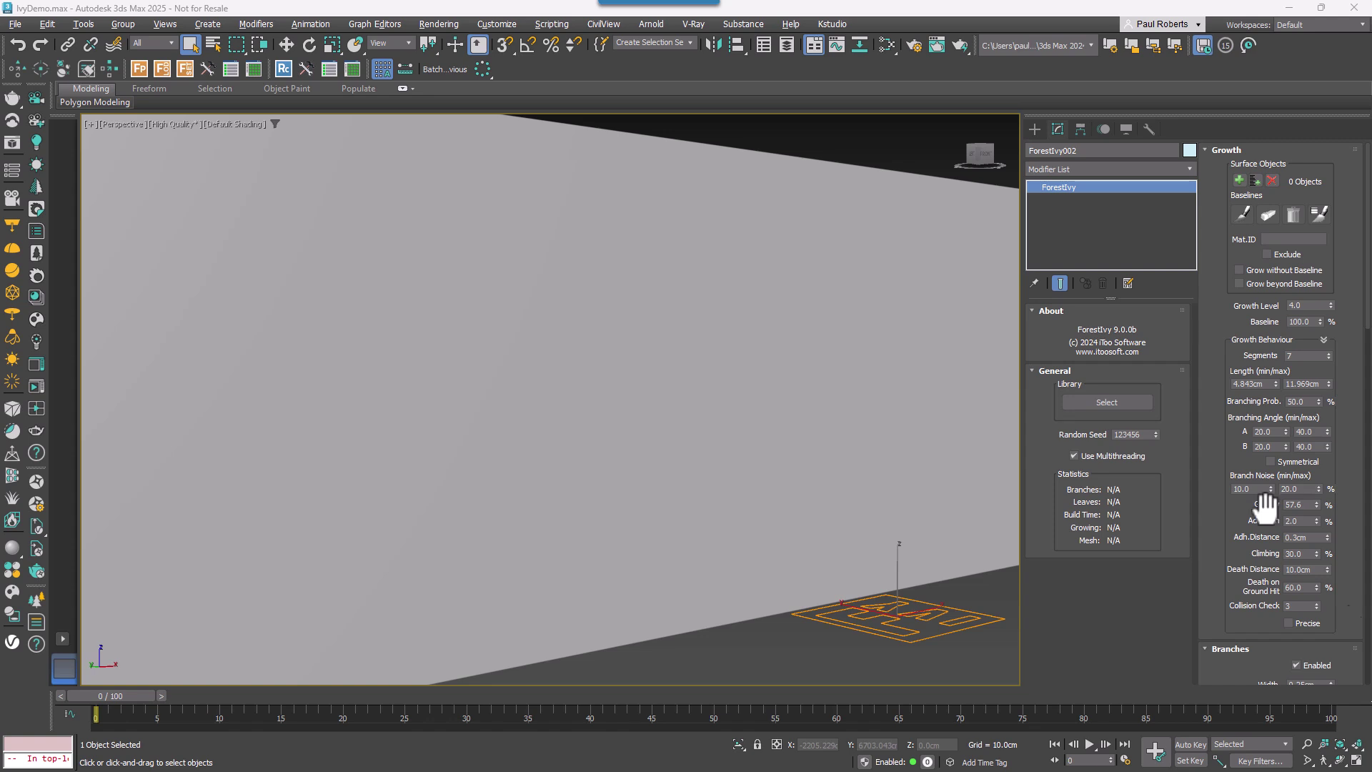
# Step: Pick the wall as ForestIvy002's surface object, then open and close Select Object by Name
pyautogui.click(1240, 182)
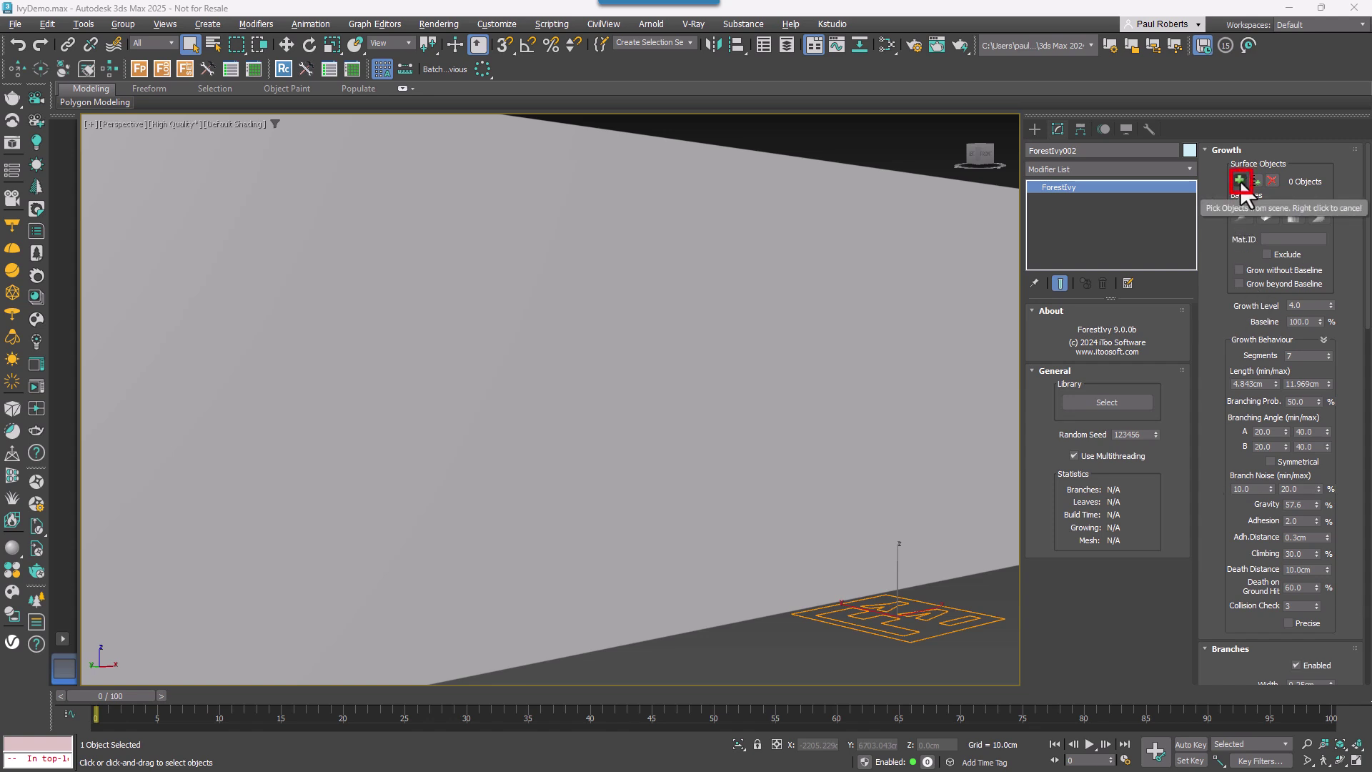
pyautogui.click(483, 376)
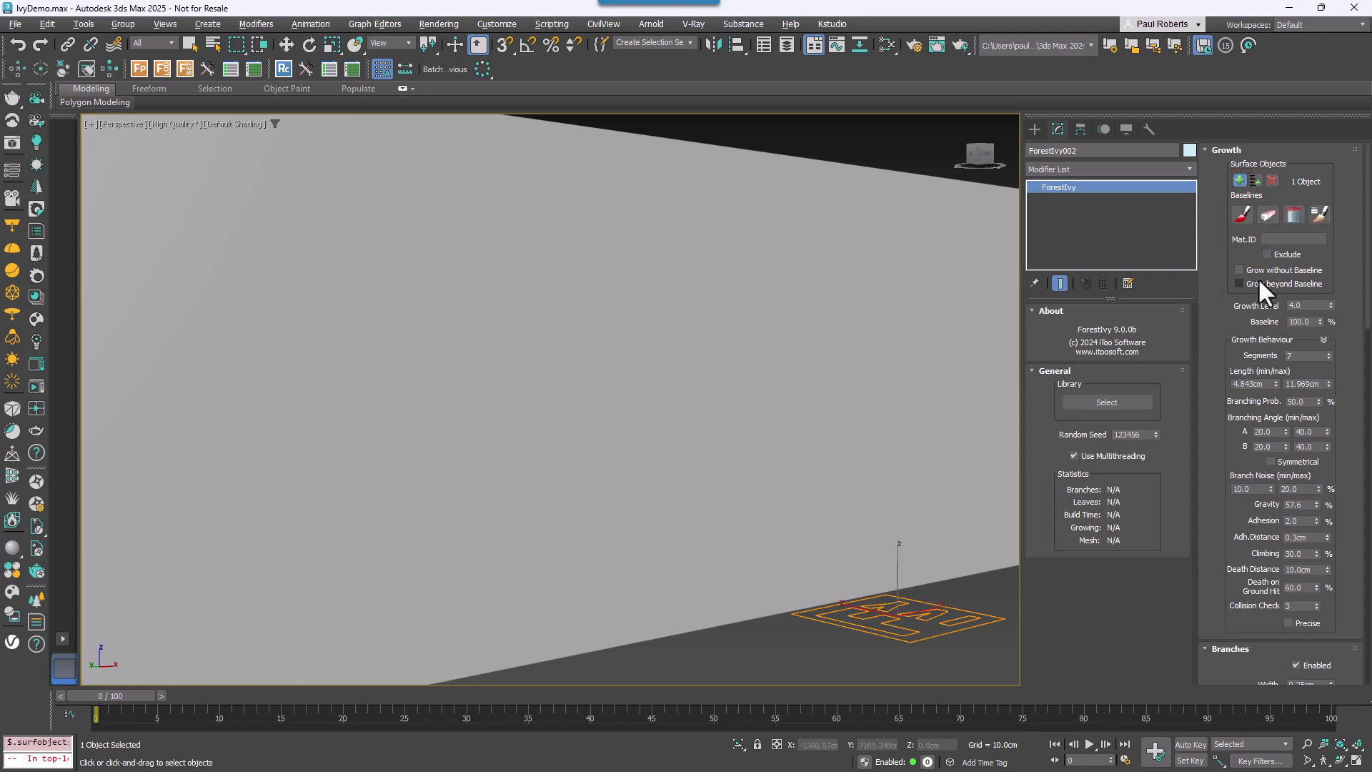
pyautogui.click(1256, 181)
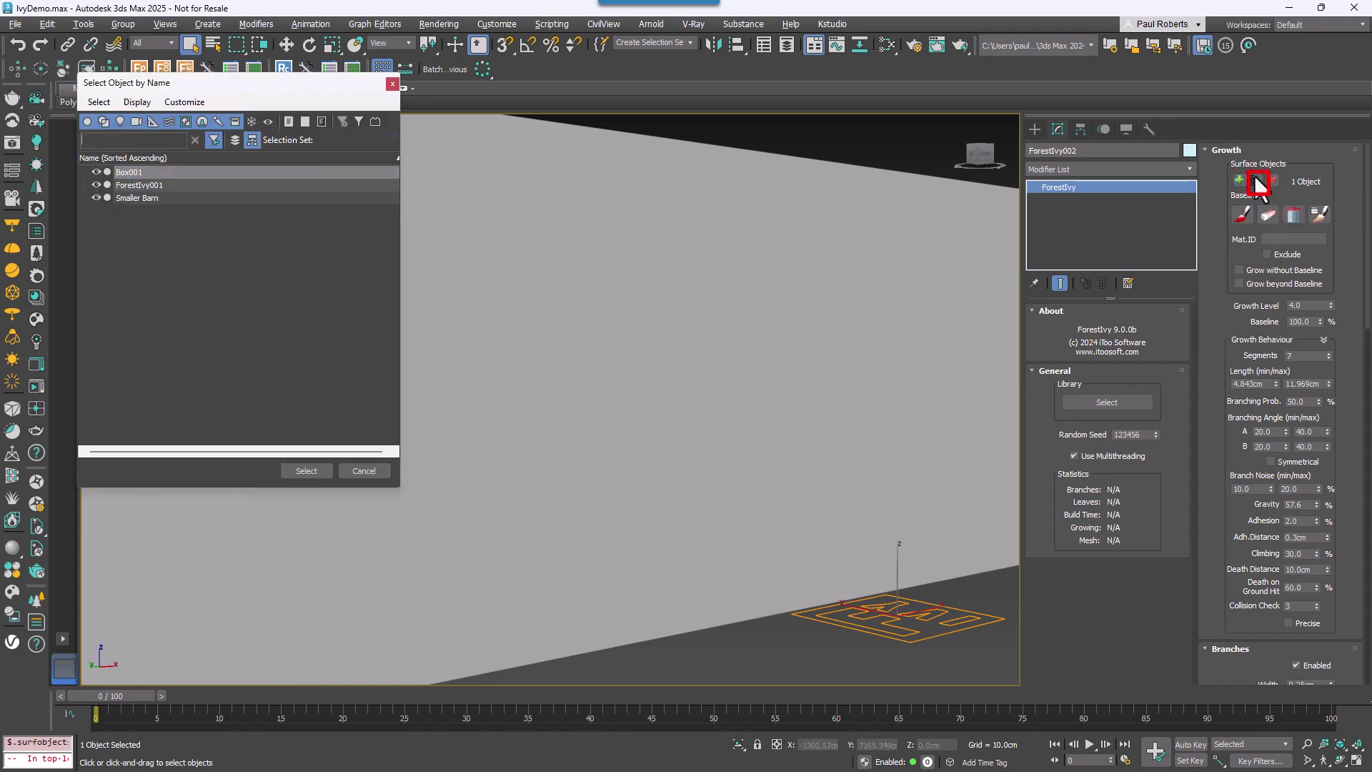
pyautogui.click(393, 85)
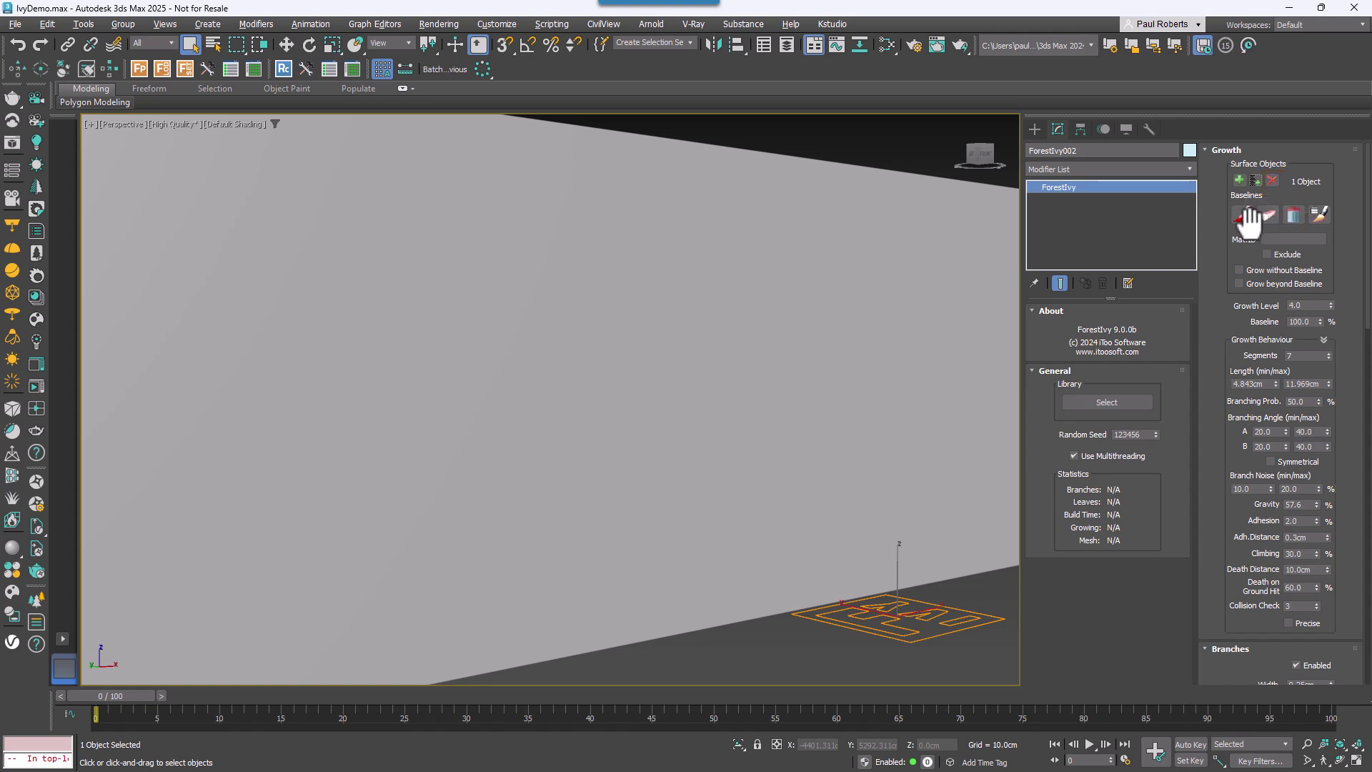
# Step: Paint two trial ivy baselines, one up the wall and one along its lower part
pyautogui.click(1242, 215)
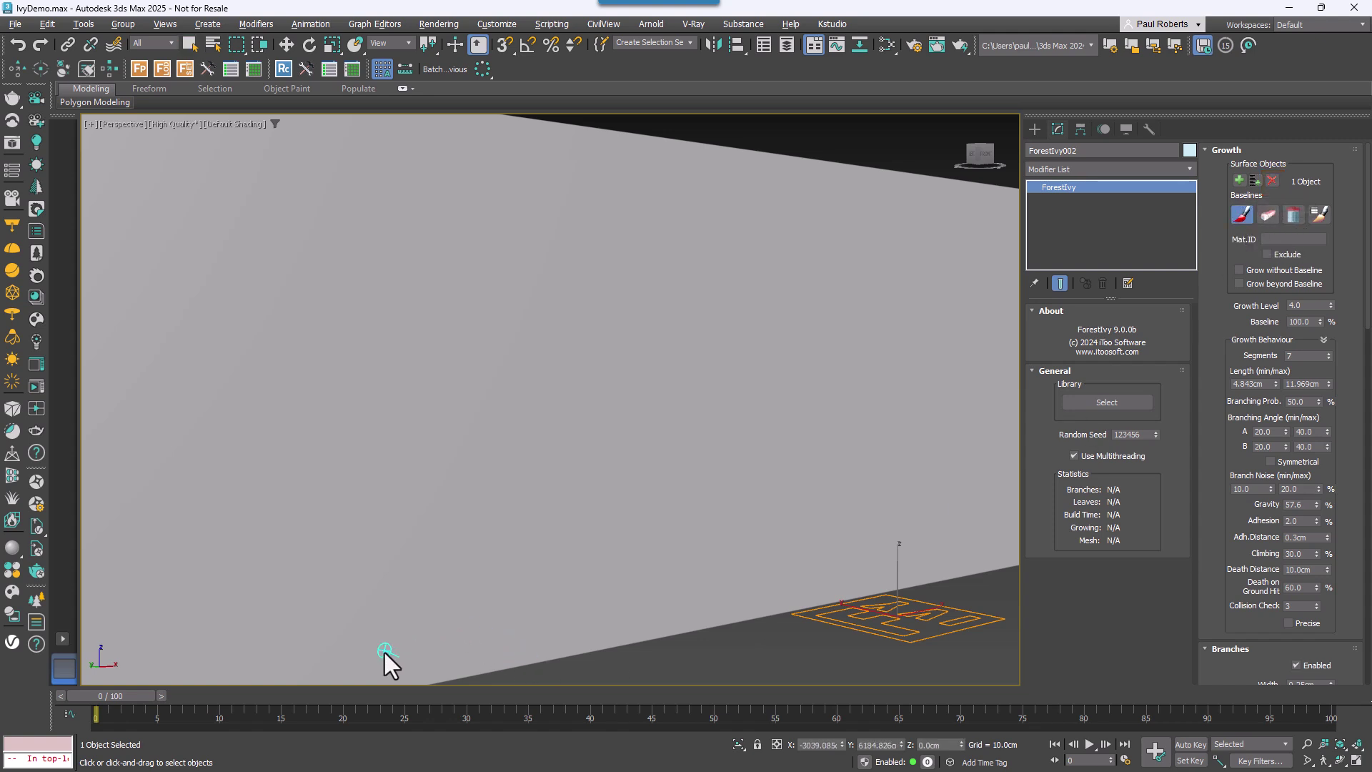
pyautogui.moveTo(388, 656)
pyautogui.mouseDown()
pyautogui.moveTo(445, 602)
pyautogui.moveTo(449, 533)
pyautogui.moveTo(408, 444)
pyautogui.moveTo(416, 347)
pyautogui.moveTo(477, 231)
pyautogui.mouseUp()
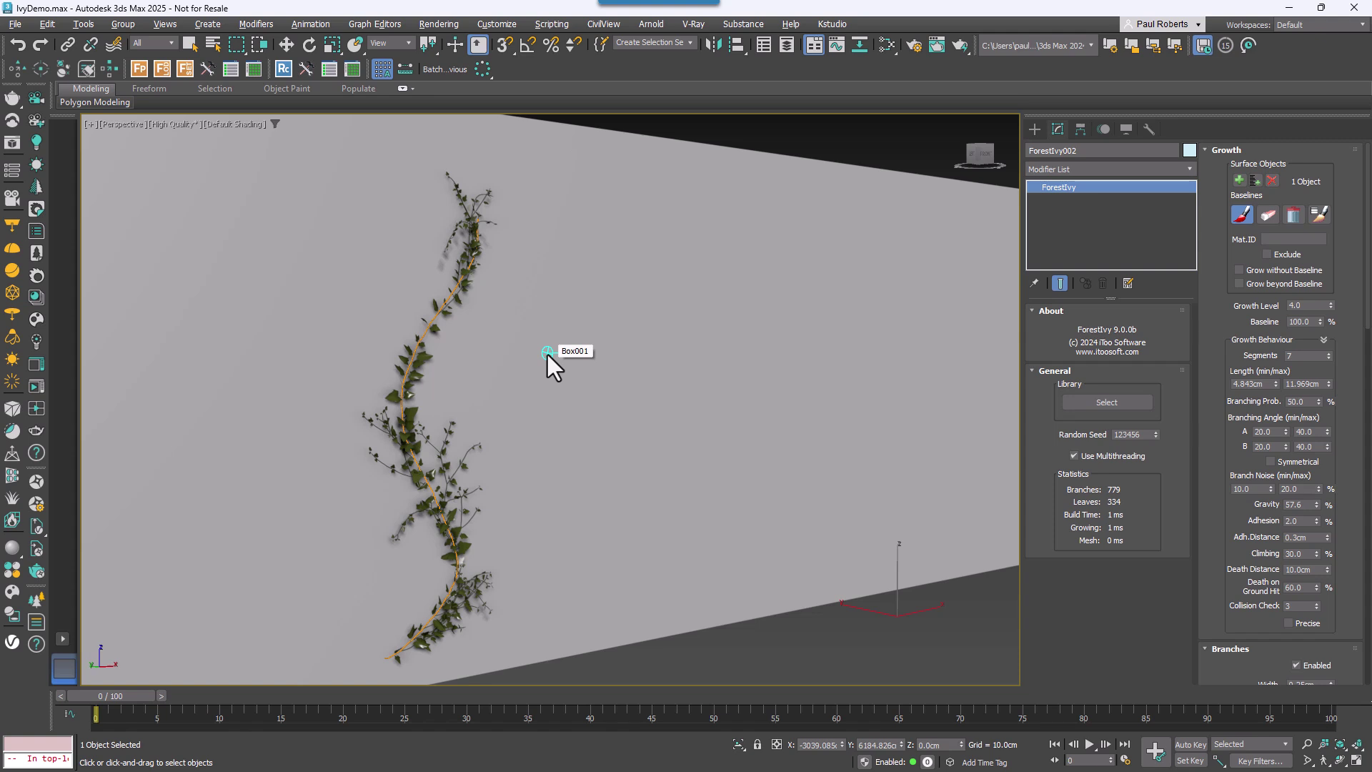
pyautogui.moveTo(518, 642)
pyautogui.mouseDown()
pyautogui.moveTo(448, 655)
pyautogui.moveTo(472, 654)
pyautogui.moveTo(611, 487)
pyautogui.moveTo(782, 429)
pyautogui.moveTo(833, 386)
pyautogui.mouseUp()
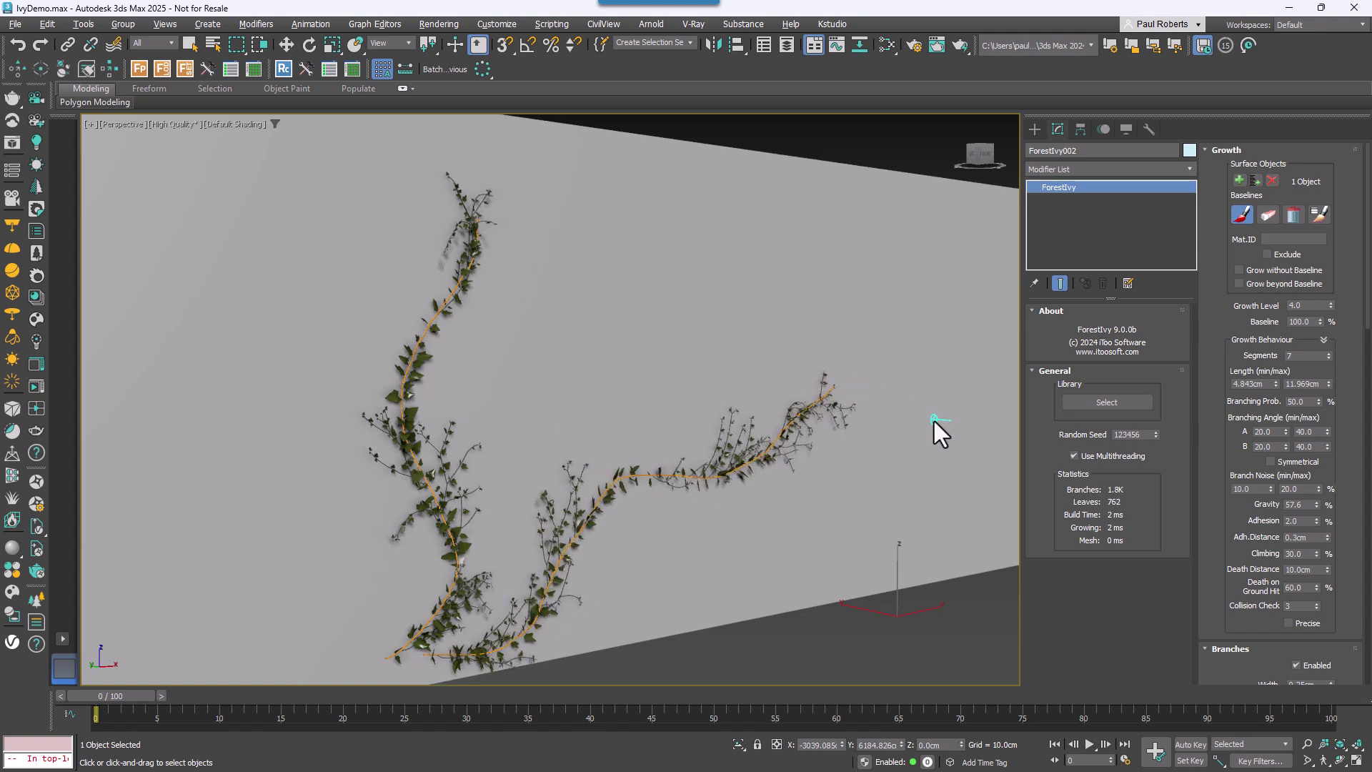
# Step: Erase the right-hand branch, clear all baselines, and paint one fresh vine up the wall
pyautogui.click(1262, 214)
pyautogui.moveTo(644, 547)
pyautogui.mouseDown()
pyautogui.moveTo(606, 543)
pyautogui.moveTo(581, 508)
pyautogui.mouseUp()
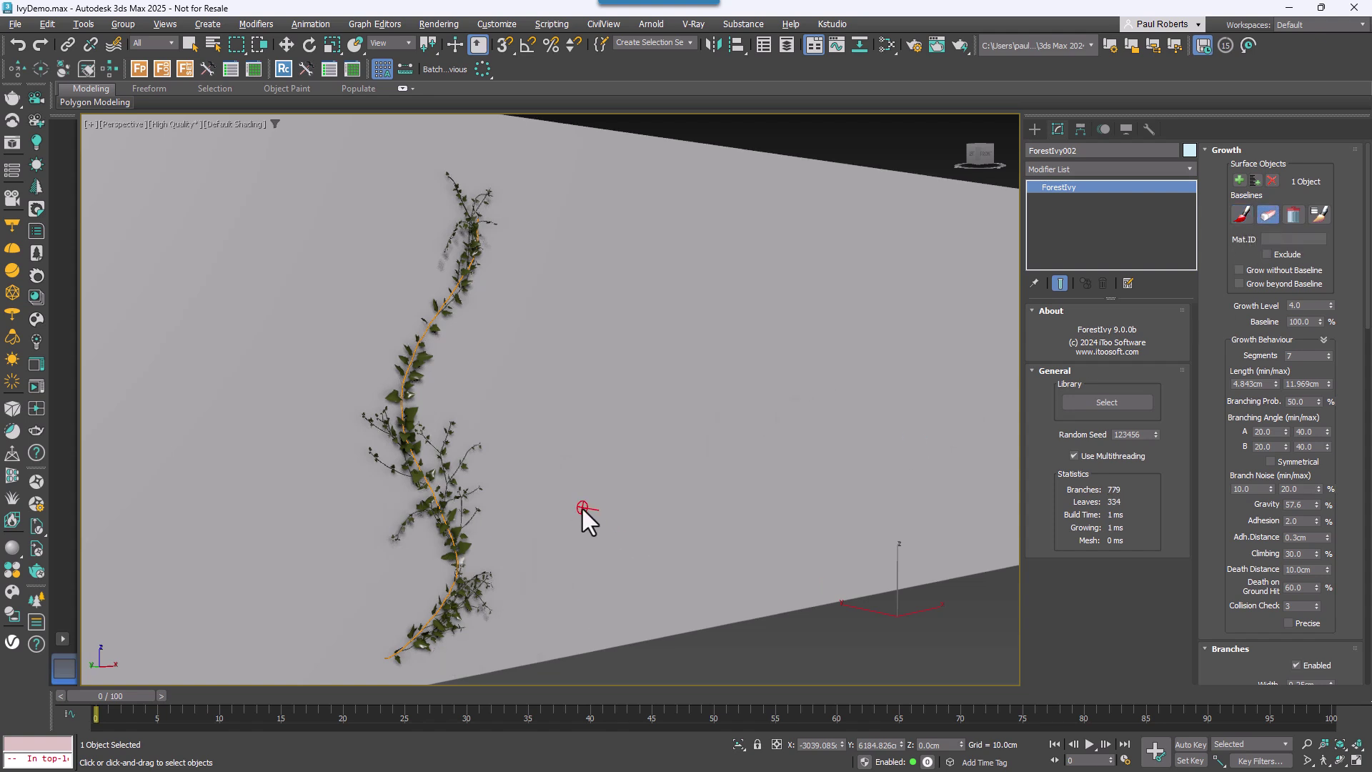
pyautogui.click(1292, 214)
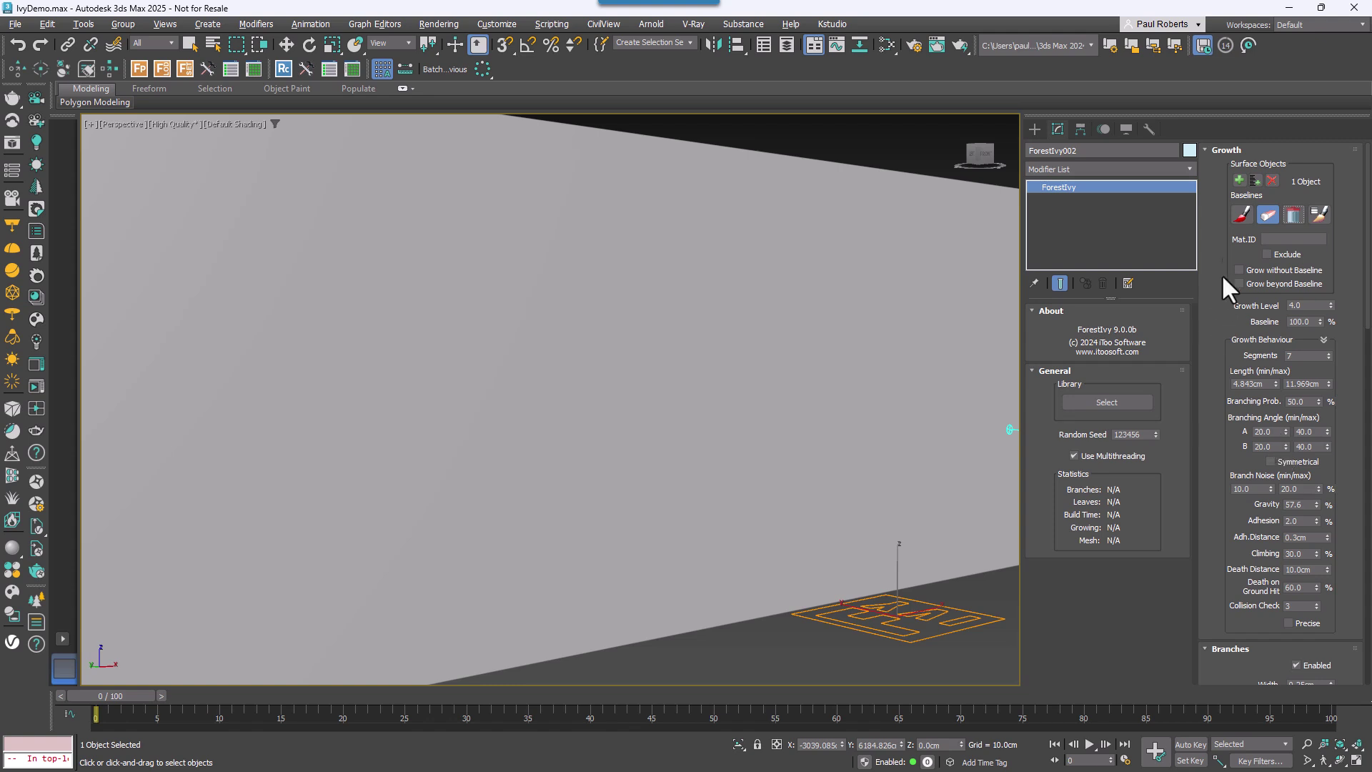
pyautogui.click(1242, 214)
pyautogui.moveTo(347, 654)
pyautogui.mouseDown()
pyautogui.moveTo(410, 551)
pyautogui.moveTo(381, 382)
pyautogui.moveTo(383, 238)
pyautogui.mouseUp()
# Step: Paint vines up the middle, from lower right and along the top, with Growth Level 11.761
pyautogui.moveTo(460, 630)
pyautogui.mouseDown()
pyautogui.moveTo(542, 424)
pyautogui.moveTo(756, 259)
pyautogui.mouseUp()
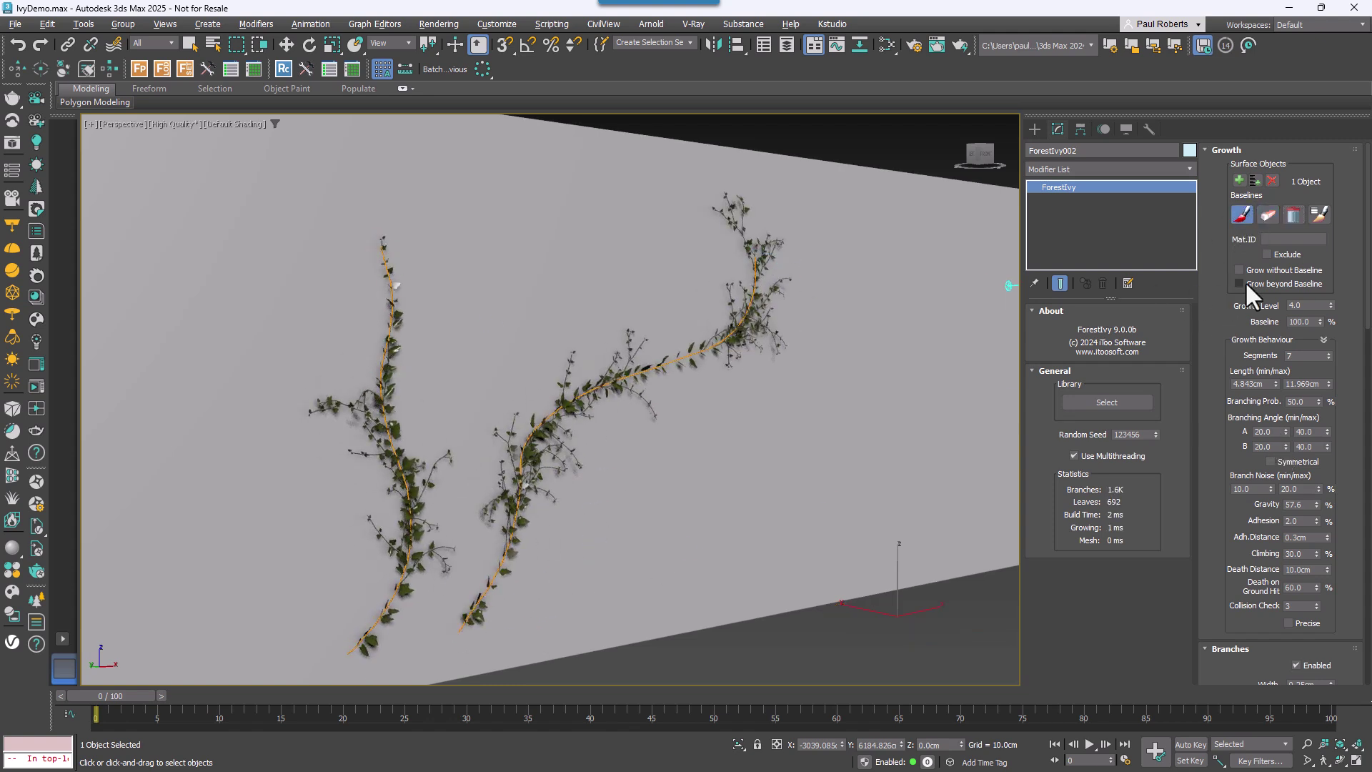
pyautogui.moveTo(1330, 306); pyautogui.dragTo(1299, 215)
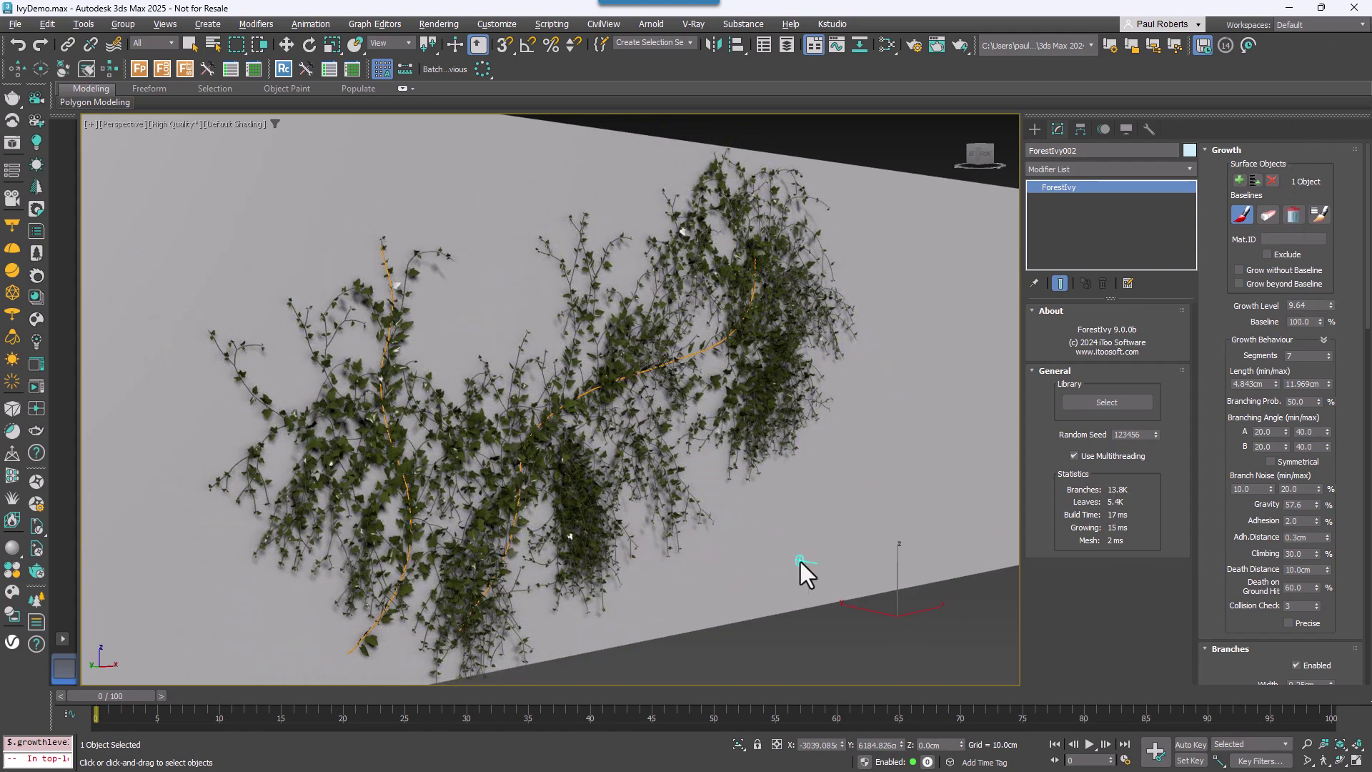
pyautogui.moveTo(791, 581)
pyautogui.mouseDown()
pyautogui.moveTo(864, 504)
pyautogui.moveTo(878, 407)
pyautogui.moveTo(854, 345)
pyautogui.moveTo(746, 160)
pyautogui.mouseUp()
pyautogui.moveTo(180, 135)
pyautogui.mouseDown()
pyautogui.moveTo(424, 139)
pyautogui.moveTo(997, 199)
pyautogui.mouseUp()
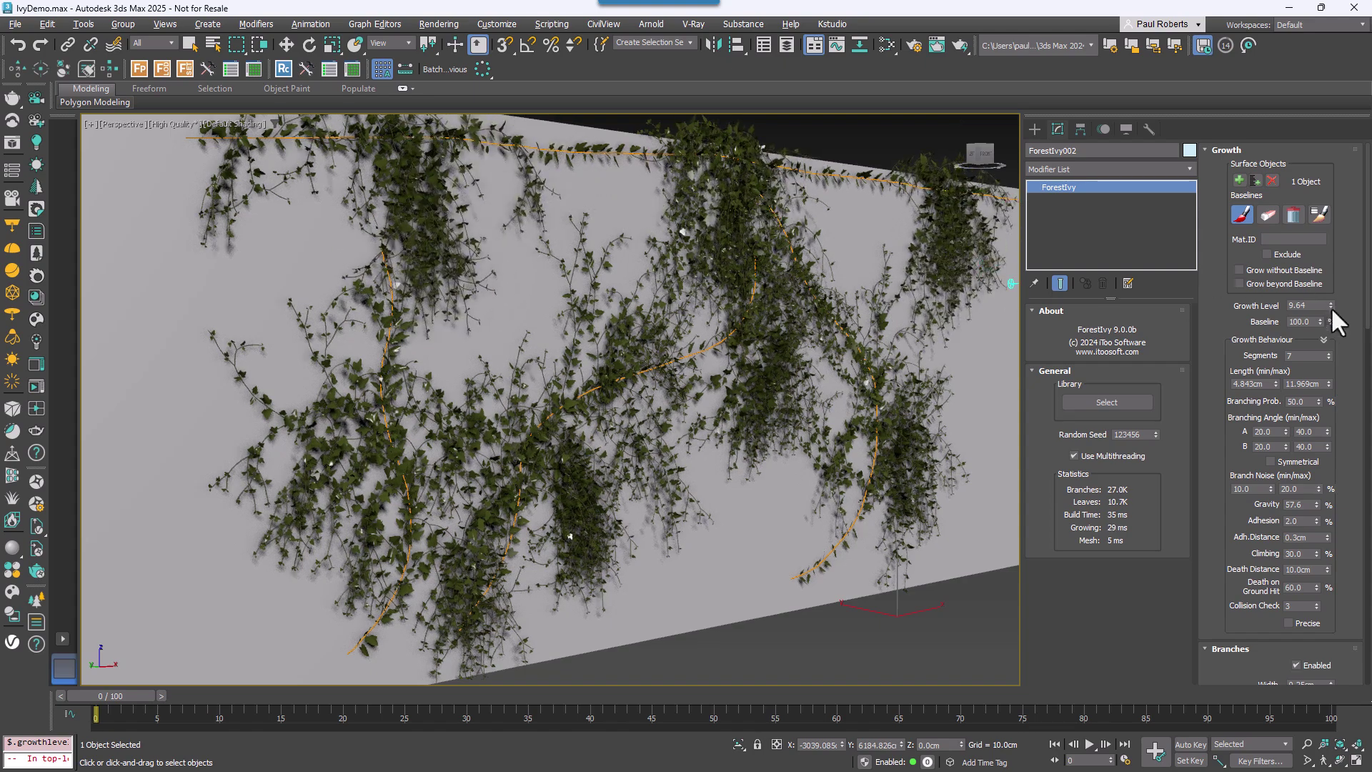
pyautogui.moveTo(1331, 306); pyautogui.dragTo(1330, 275)
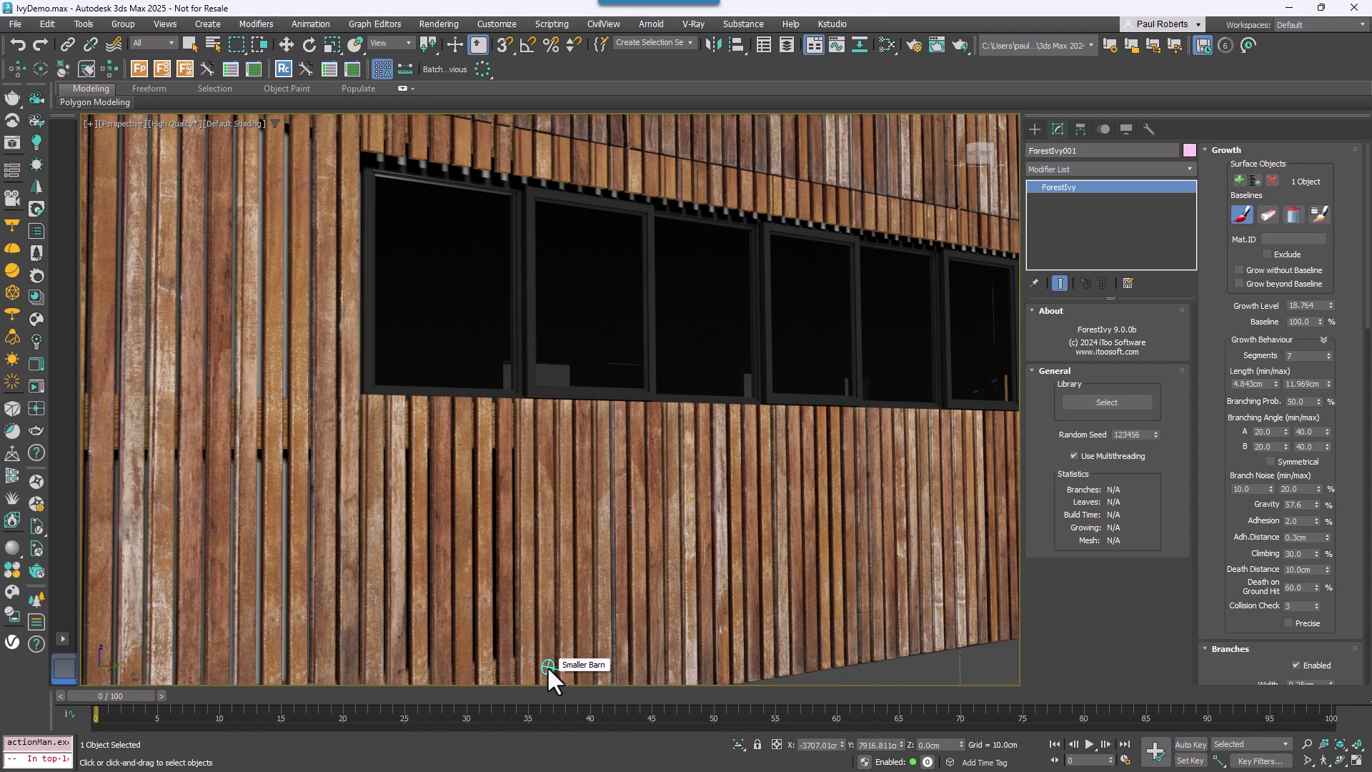
# Step: Paint a ForestIvy001 vine from the barn wall's base up over the left window
pyautogui.click(547, 666)
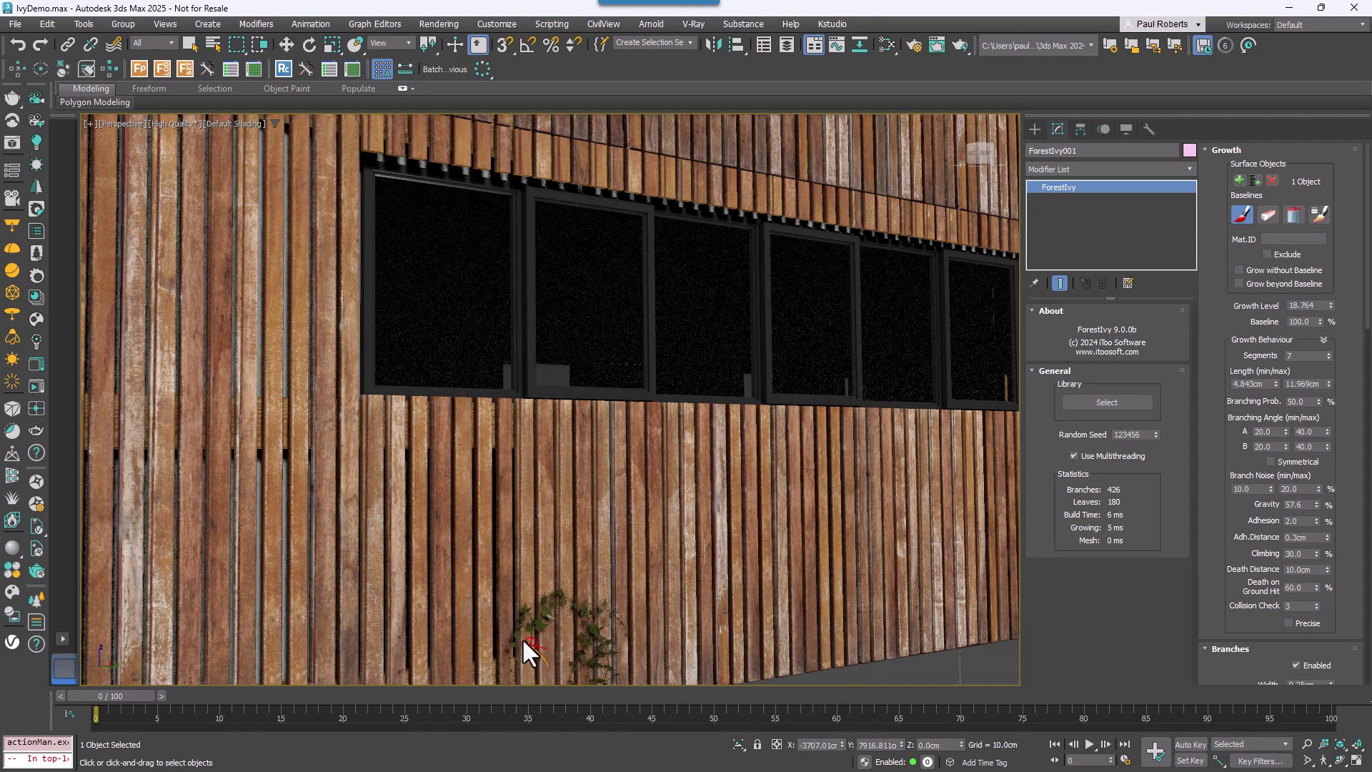
pyautogui.moveTo(424, 568)
pyautogui.mouseDown()
pyautogui.moveTo(385, 520)
pyautogui.moveTo(341, 414)
pyautogui.moveTo(310, 230)
pyautogui.mouseUp()
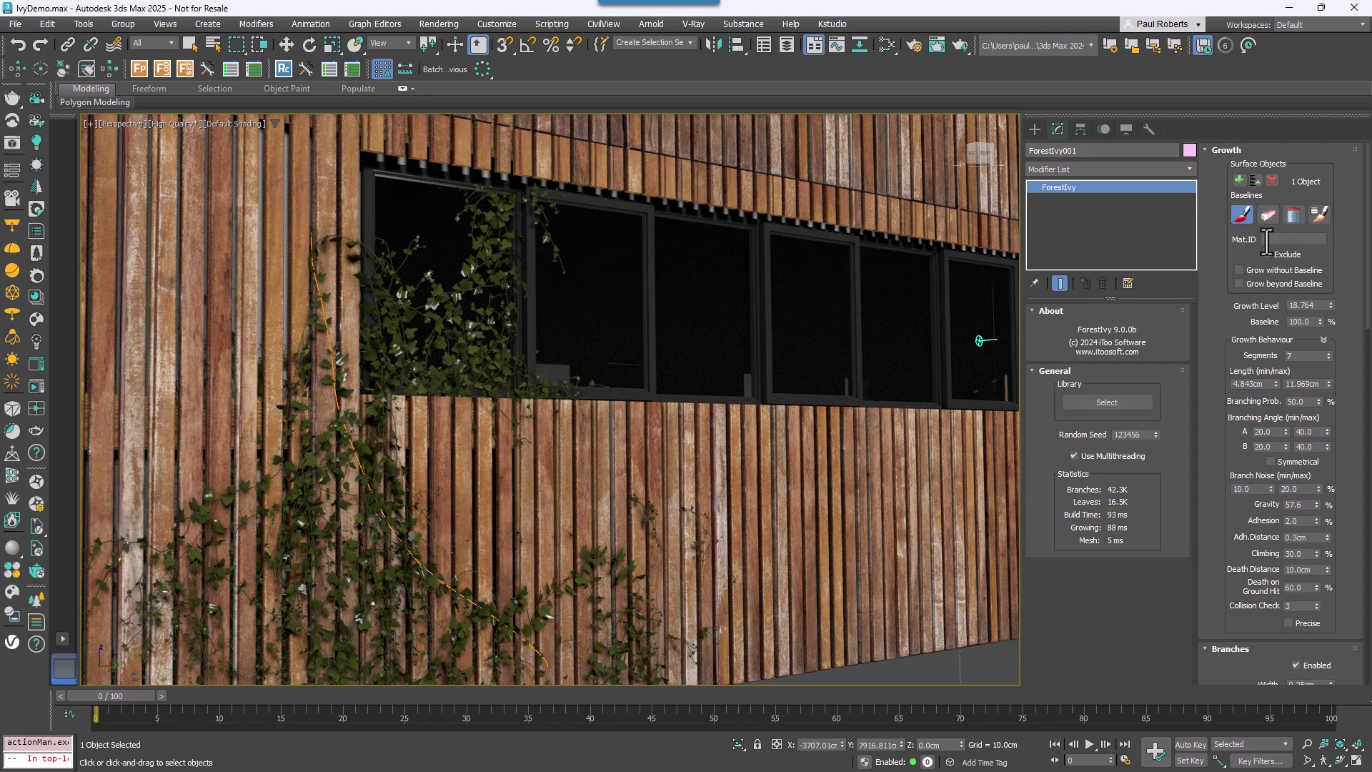
# Step: Turn off the brush and exclude window material IDs 5,3 from ivy growth
pyautogui.click(1243, 213)
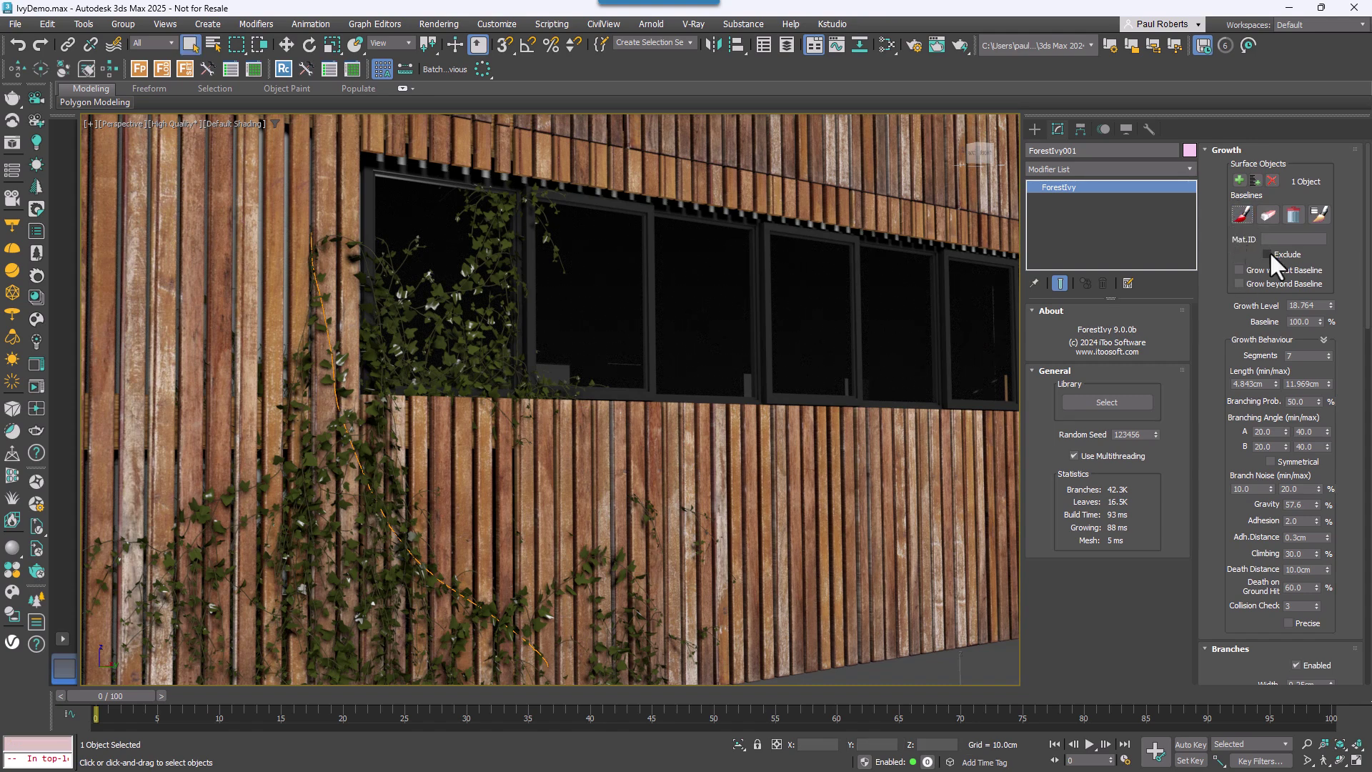
pyautogui.click(1263, 239)
pyautogui.press('Return')
pyautogui.click(1290, 256)
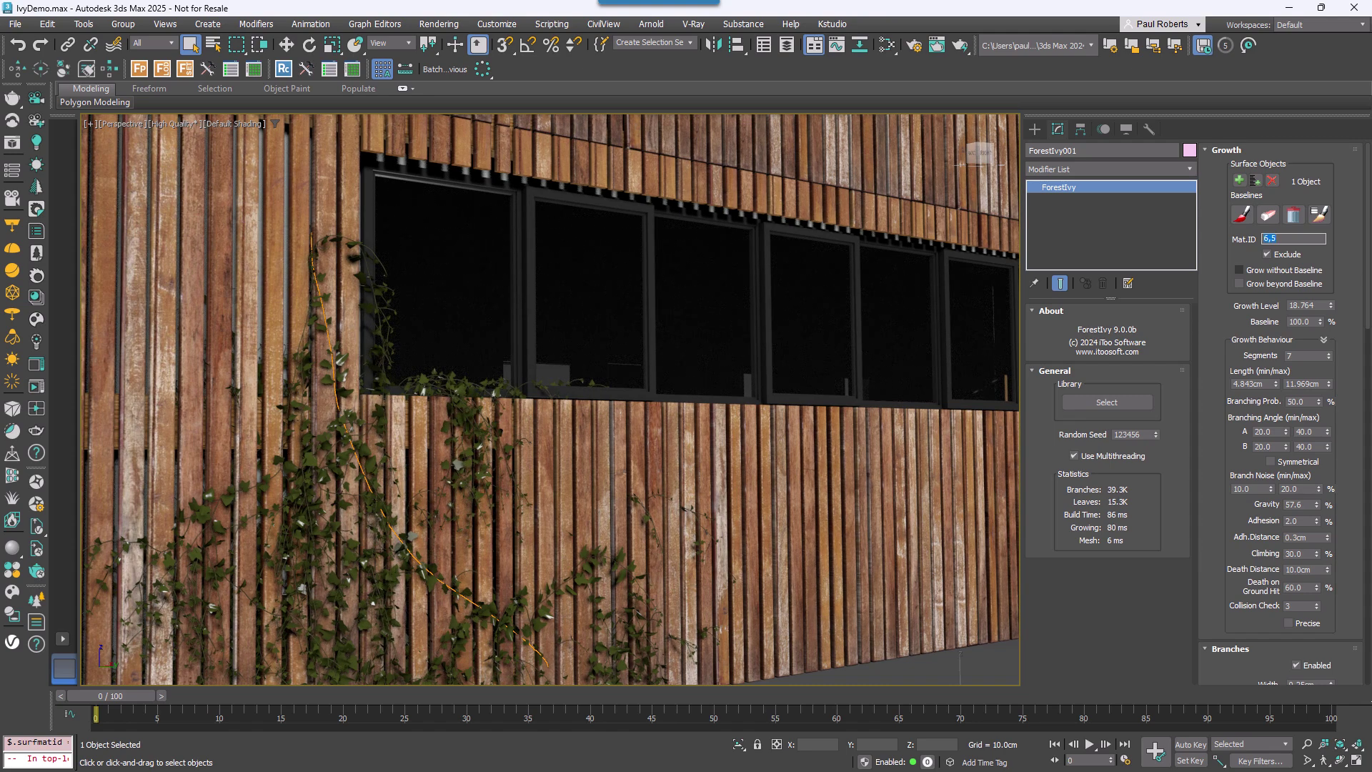
# Step: Paint a short vine beside the window and another along the window's top edge
pyautogui.scroll(-3, 679, 439)
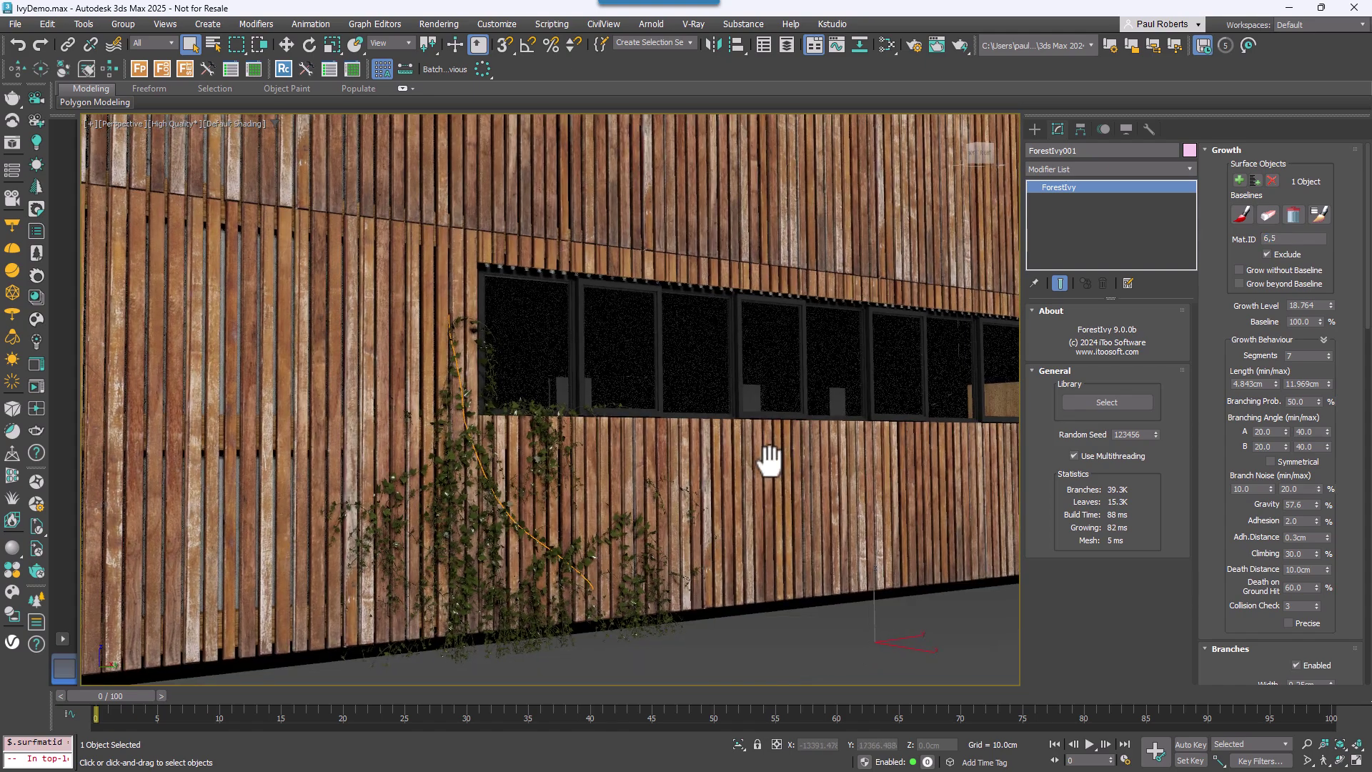
pyautogui.moveTo(769, 461); pyautogui.dragTo(684, 471, button='middle')
pyautogui.click(1242, 215)
pyautogui.moveTo(551, 525); pyautogui.dragTo(550, 477)
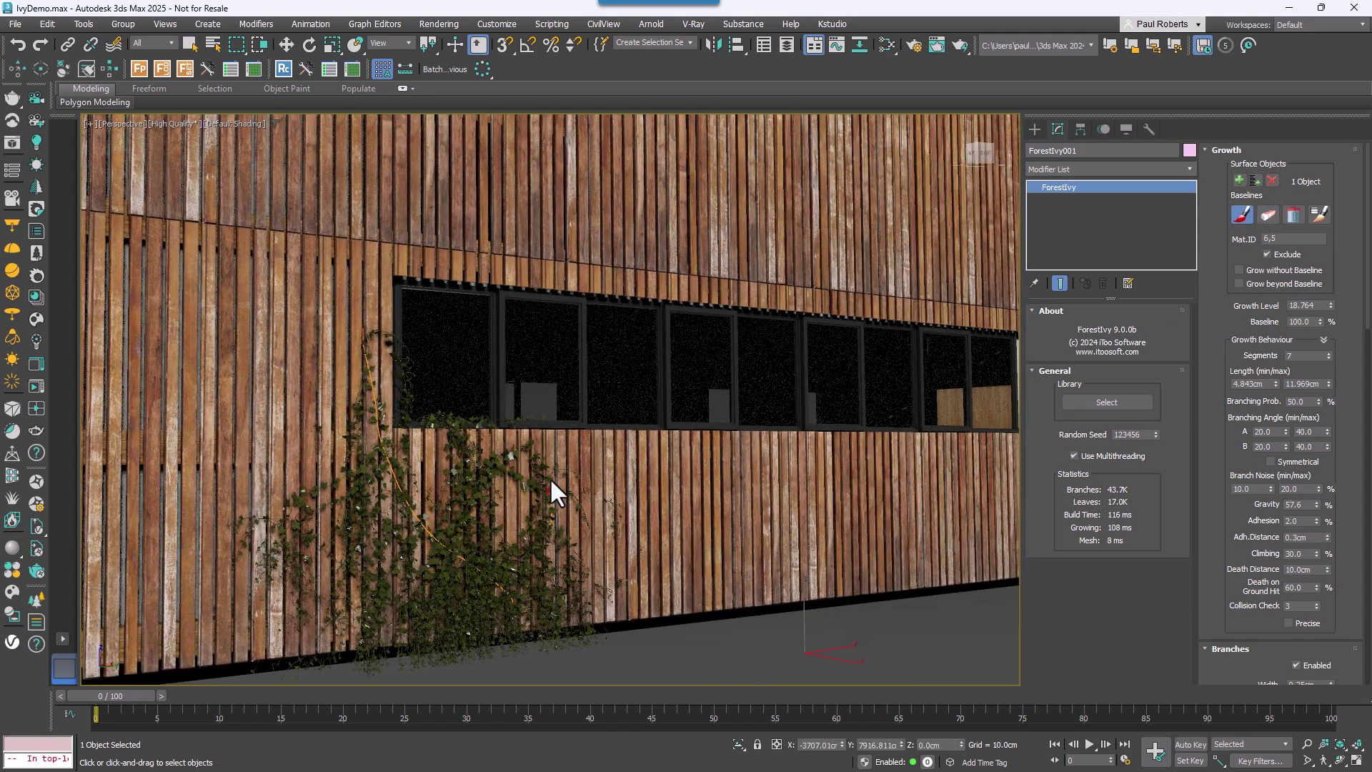
pyautogui.moveTo(385, 270)
pyautogui.mouseDown()
pyautogui.moveTo(412, 257)
pyautogui.moveTo(597, 259)
pyautogui.mouseUp()
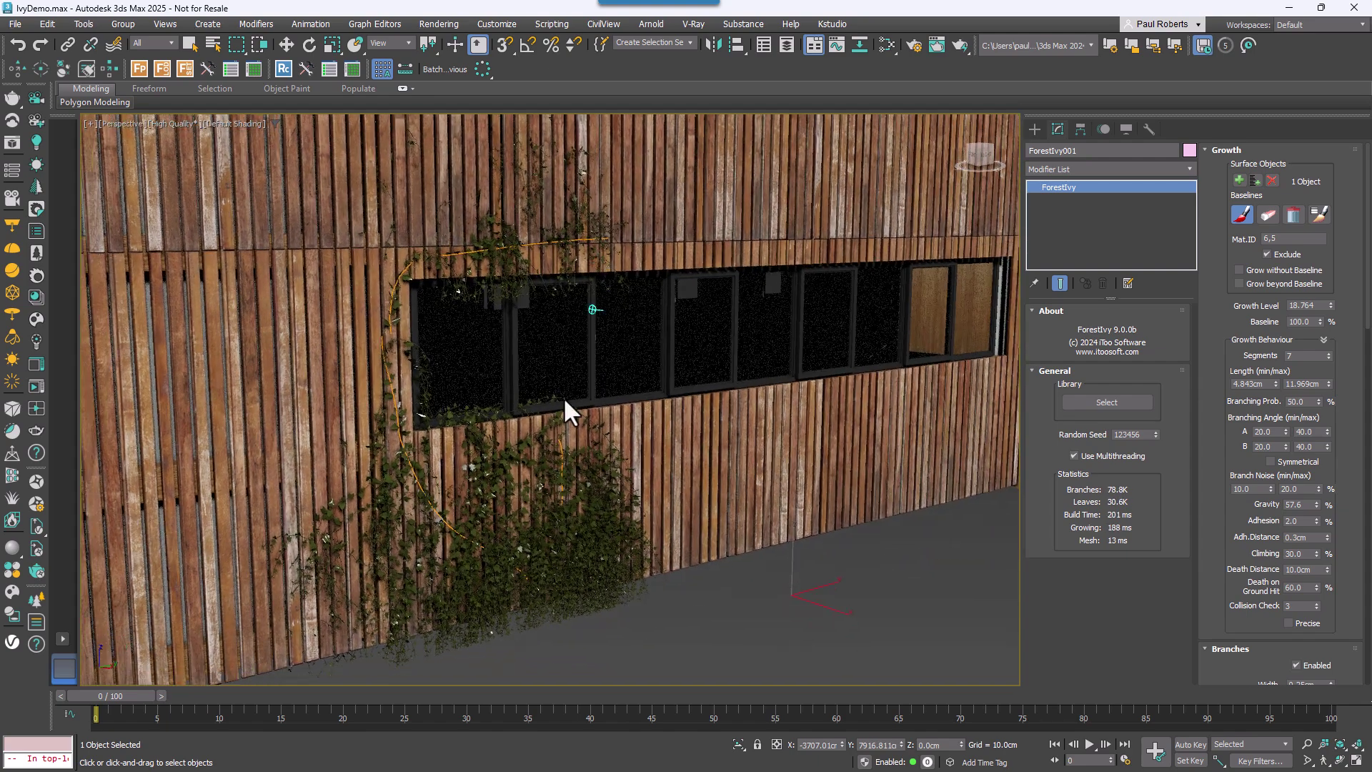
# Step: Set the barn ivy's Growth Level to 15.574
pyautogui.scroll(5, 353, 585)
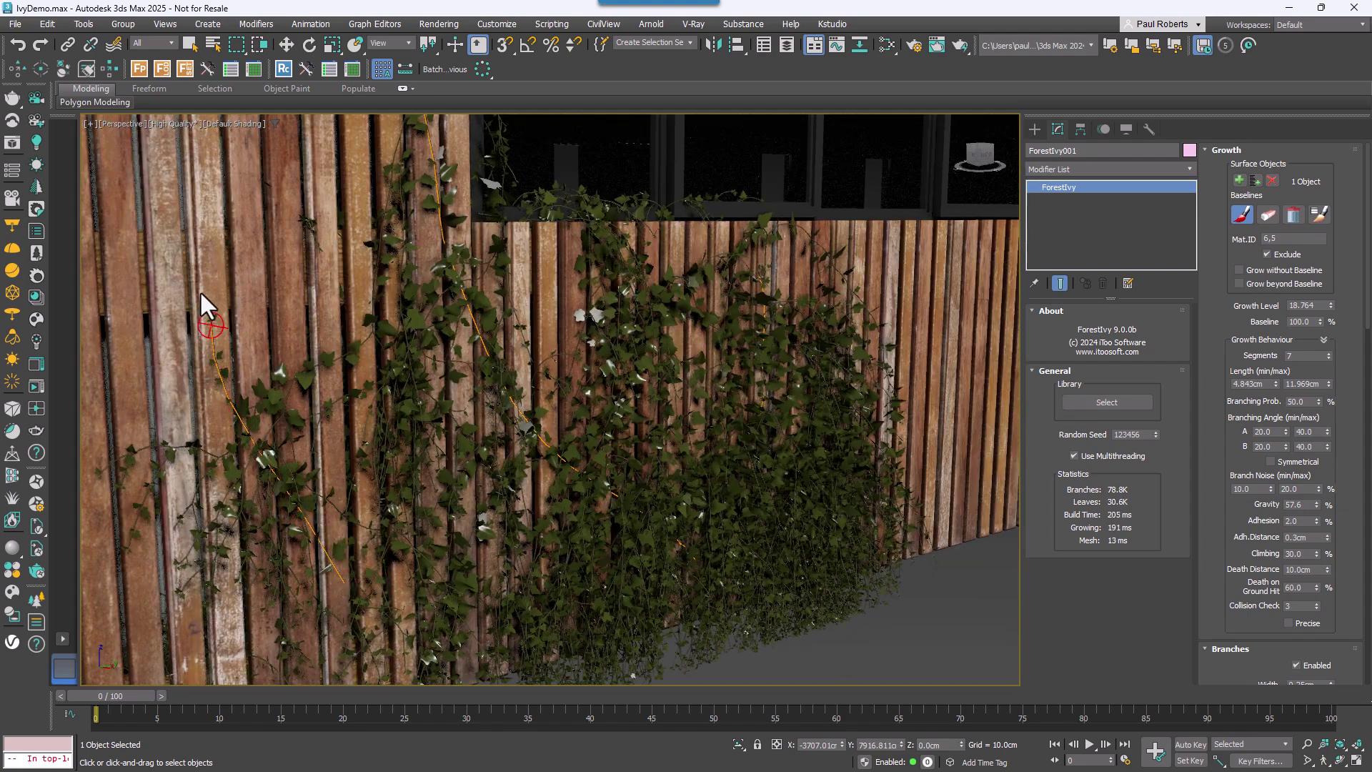
pyautogui.moveTo(316, 361); pyautogui.dragTo(465, 335, button='middle')
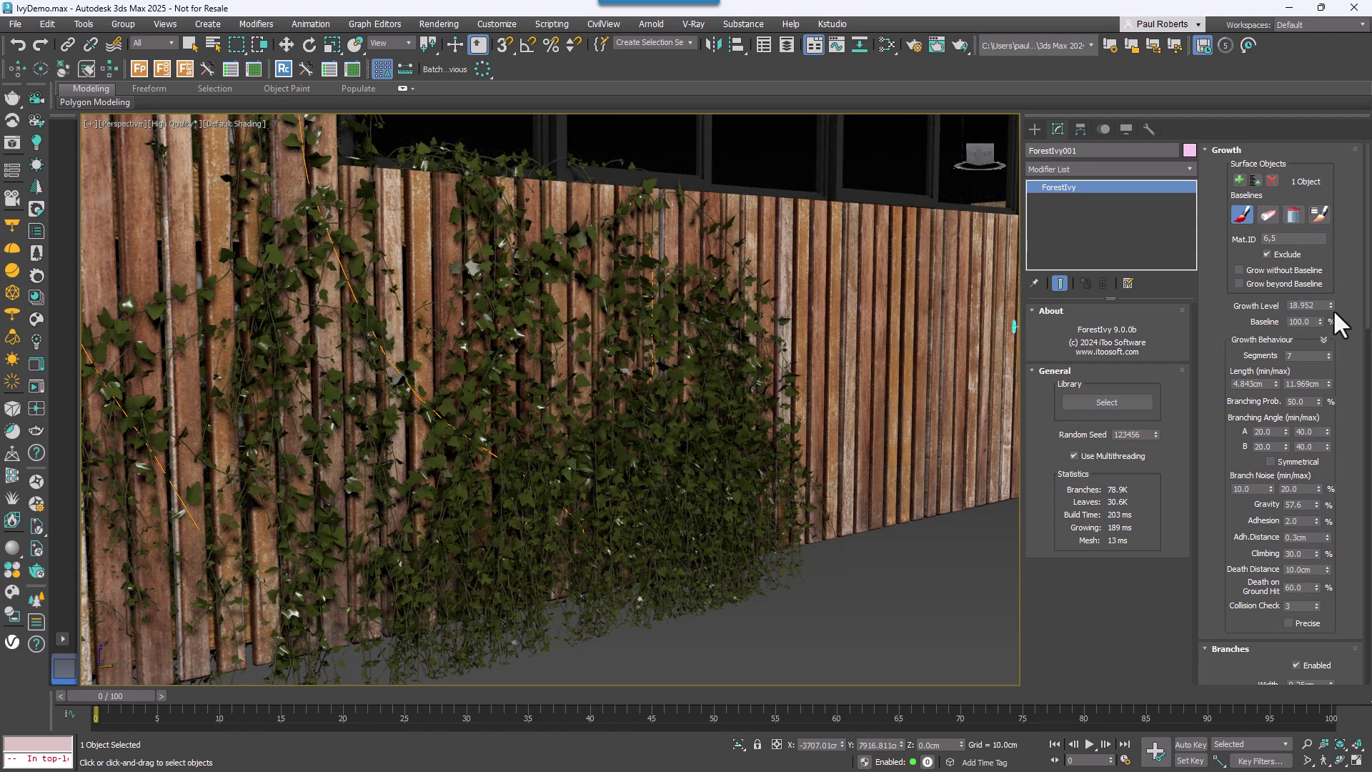
pyautogui.moveTo(1330, 305)
pyautogui.mouseDown()
pyautogui.moveTo(1336, 330)
pyautogui.moveTo(1336, 313)
pyautogui.mouseUp()
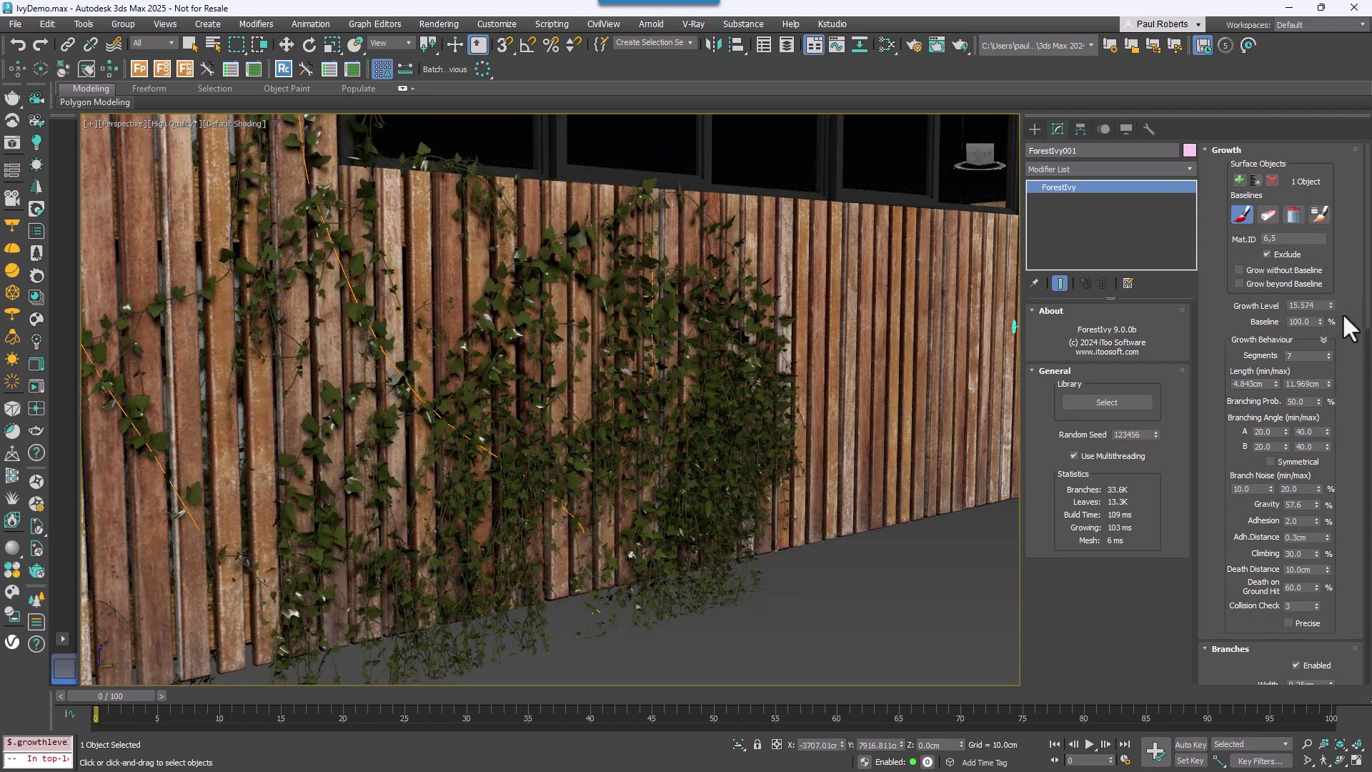